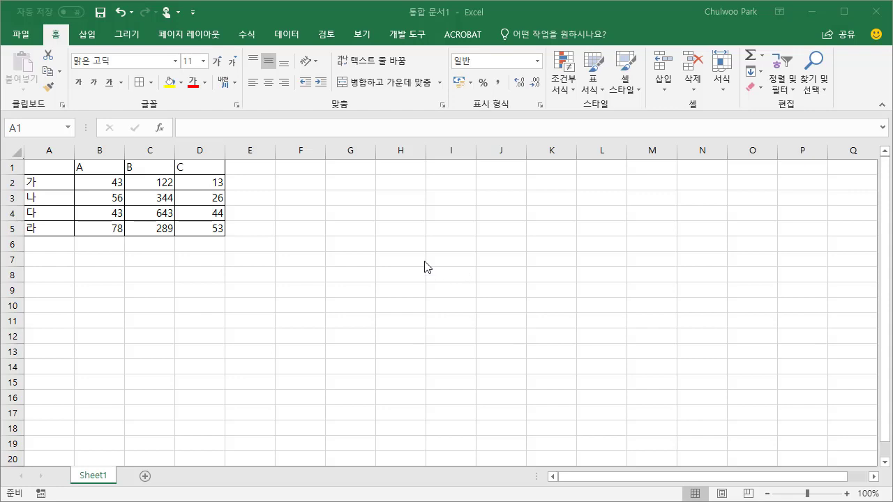
Step: Examine the source table's column headings and row labels, and the empty cells below it where the swapped headings would go
left_click(64, 171)
left_click_drag(48, 167, 199, 165)
left_click(160, 165)
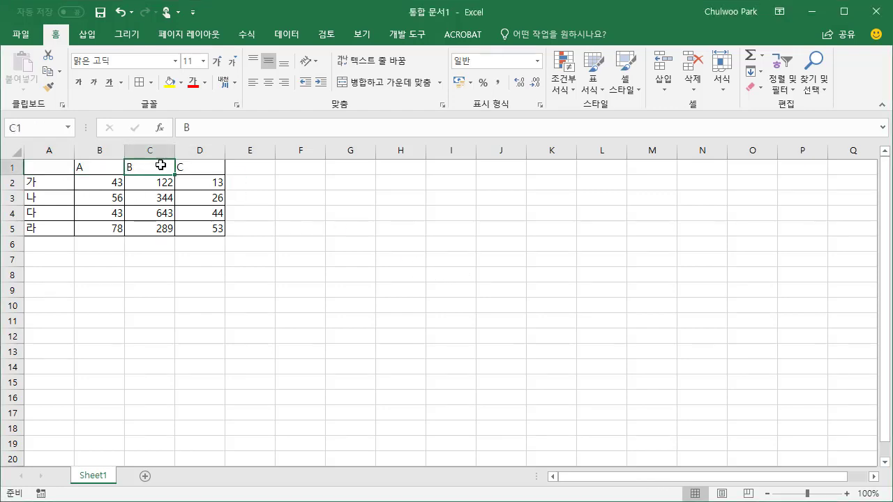
left_click(203, 167)
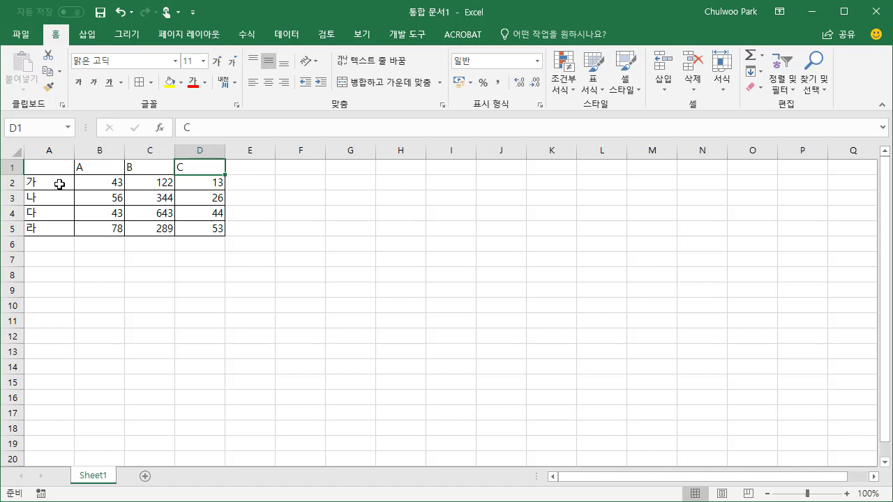
left_click_drag(59, 184, 56, 225)
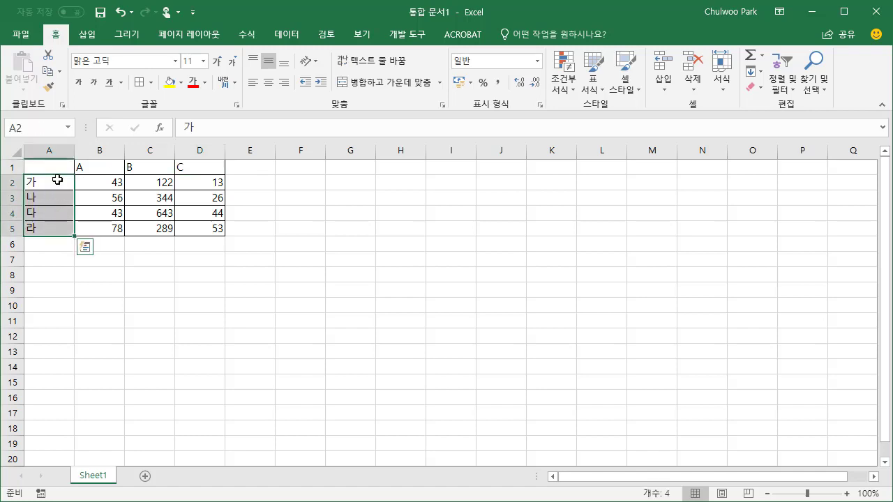
left_click(57, 181)
left_click(56, 195)
left_click(50, 214)
left_click(49, 226)
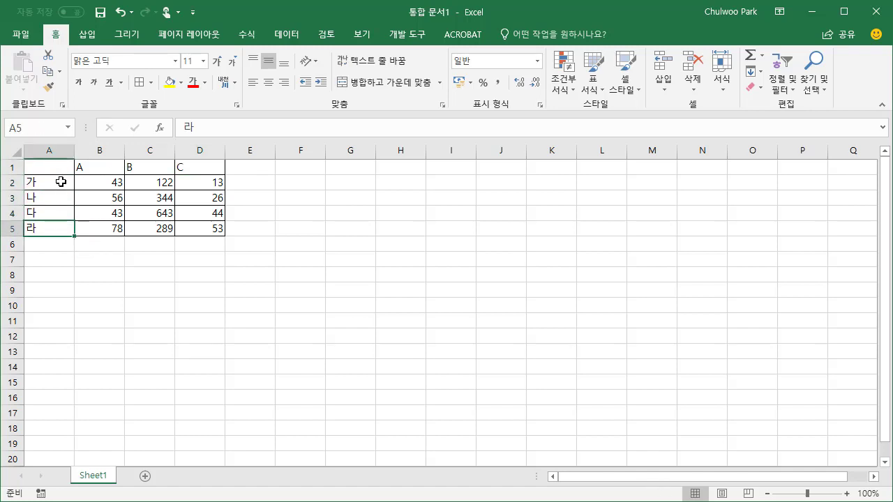
left_click_drag(59, 168, 213, 230)
left_click(189, 259)
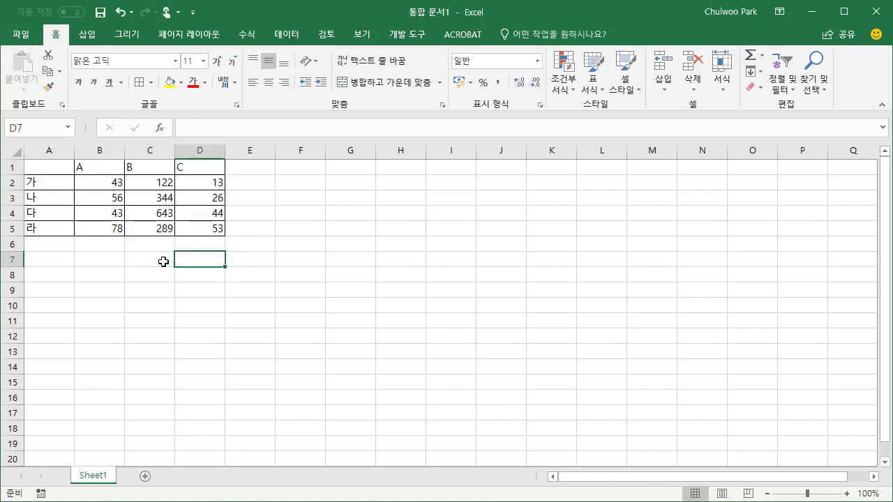
left_click_drag(93, 260, 223, 264)
left_click_drag(44, 279, 46, 313)
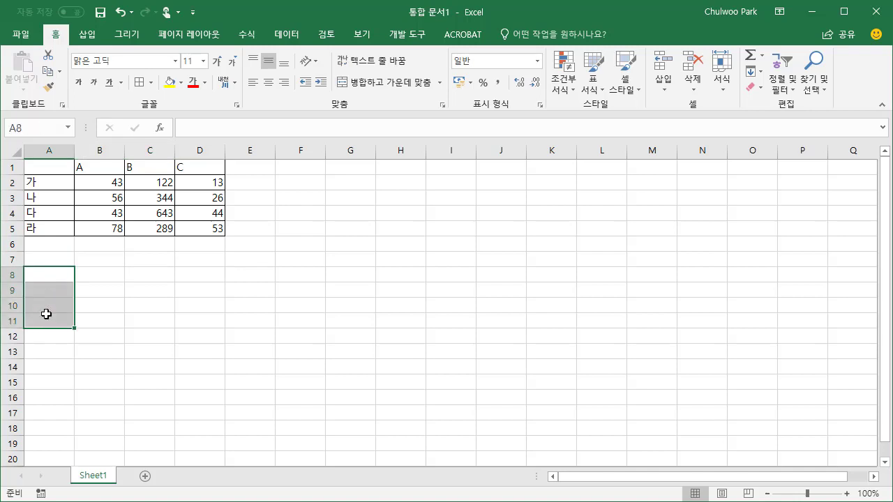
left_click(47, 280)
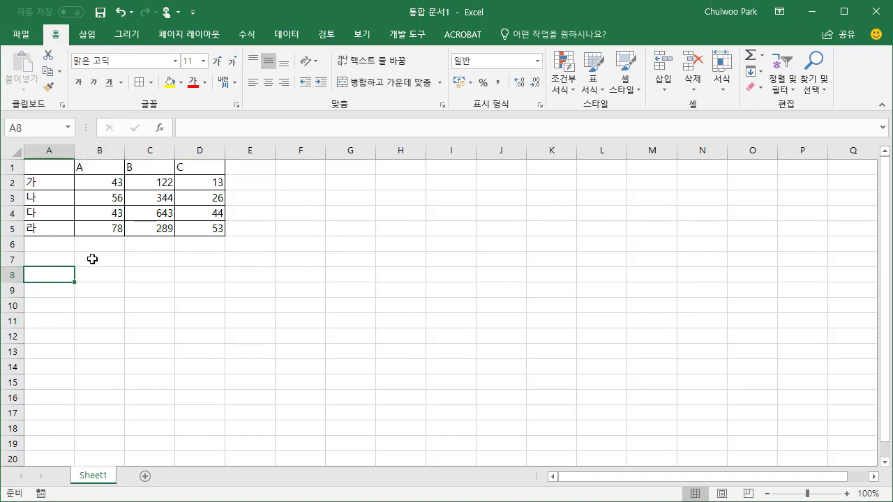
Step: Copy the table A1:D5 and paste it at A8 with rows and columns transposed
left_click(51, 169)
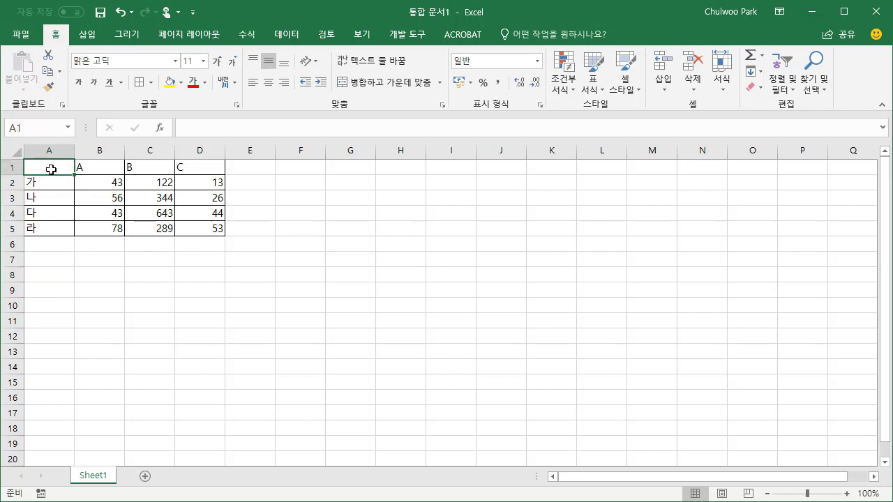
left_click_drag(51, 169, 210, 231)
right_click(210, 202)
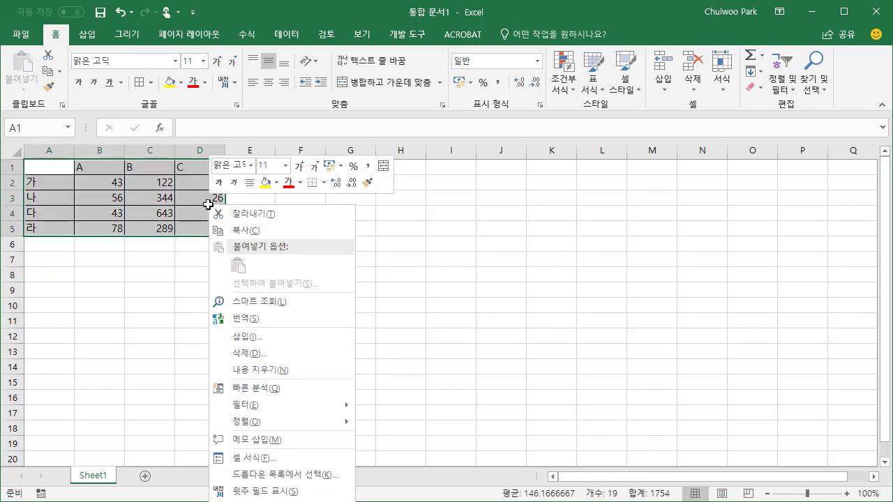
left_click(257, 231)
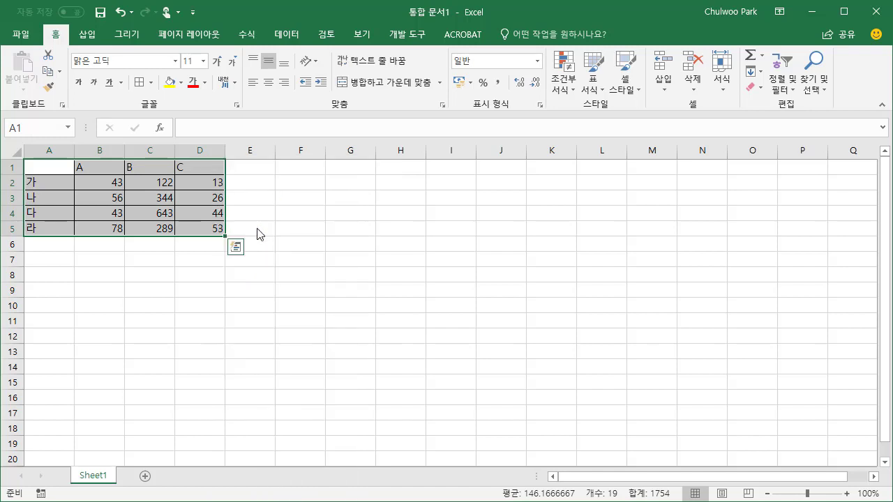
left_click(51, 277)
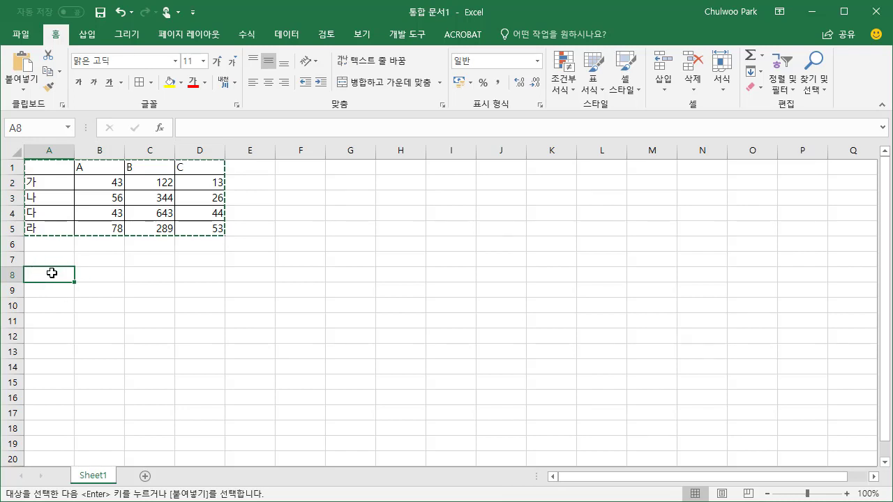
left_click(27, 89)
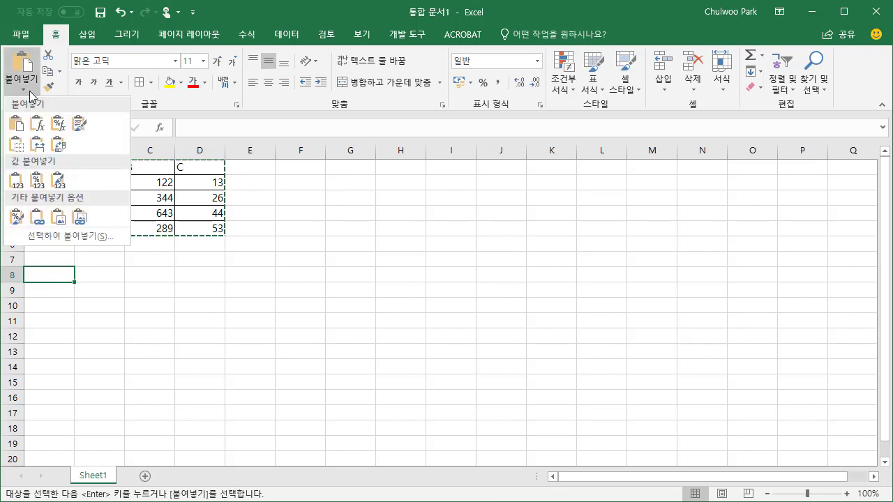
left_click(89, 237)
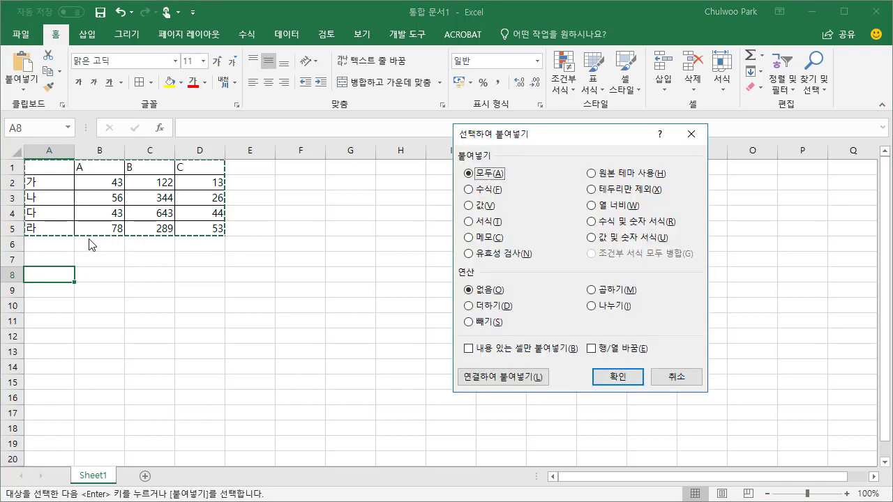
left_click(591, 349)
left_click(620, 377)
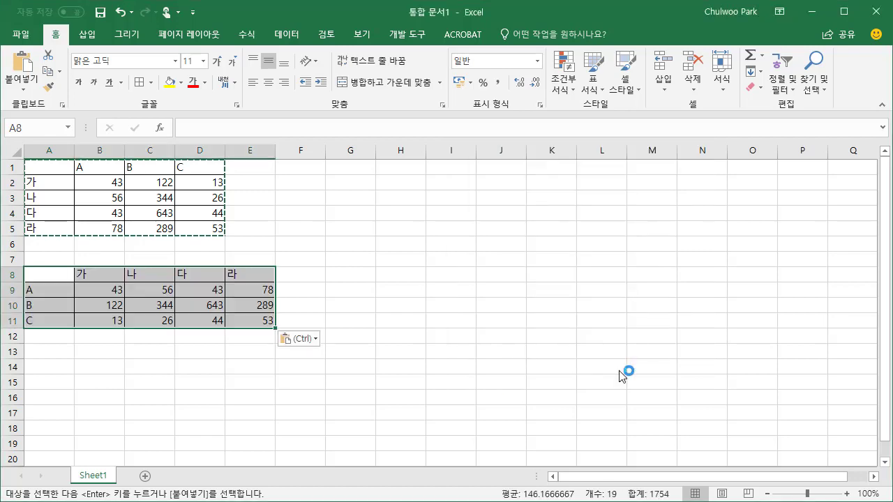
Step: Set B2 in the source table to 43333333 and check the matching cell B9 in the transposed copy
left_click(237, 292)
key("ctrl+alt+v")
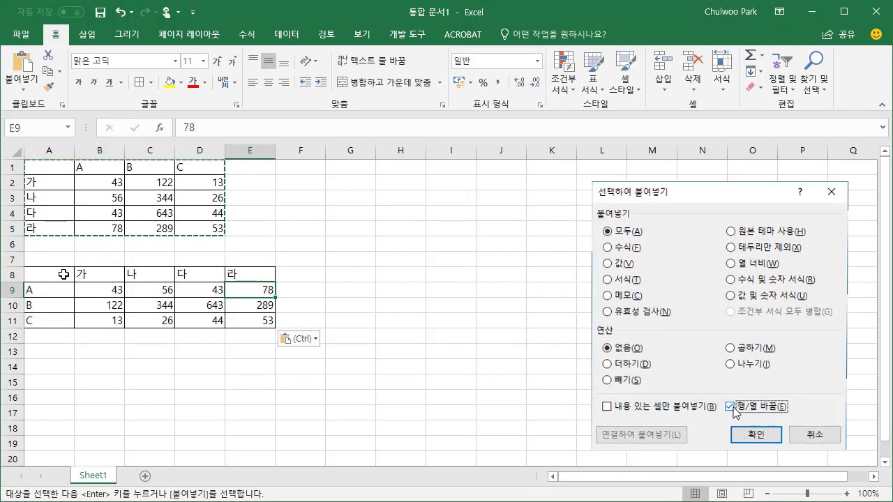
left_click(730, 406)
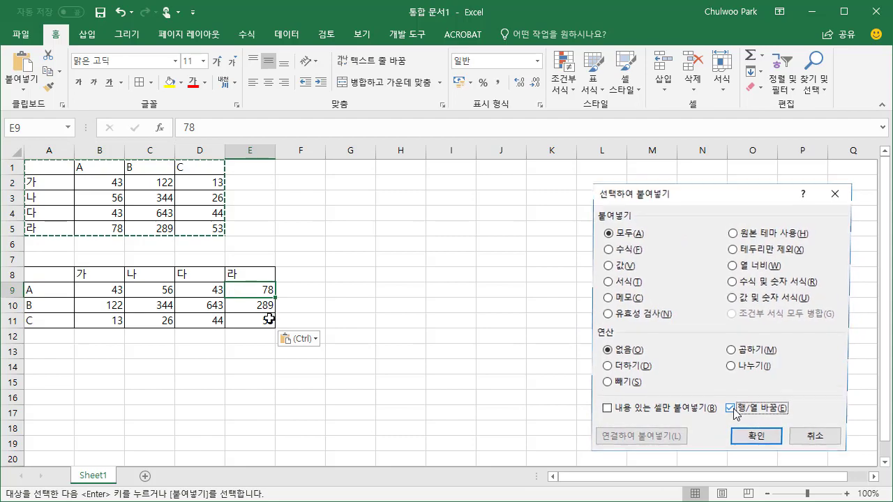
left_click(110, 291)
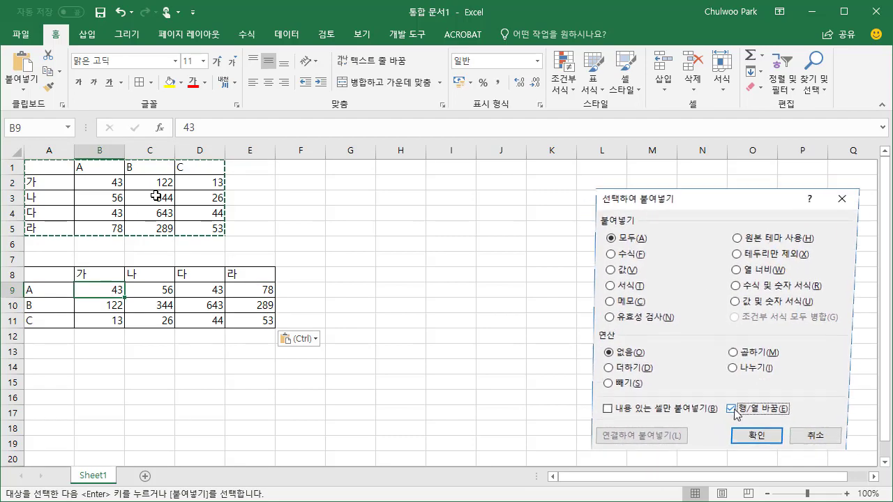
left_click(108, 184)
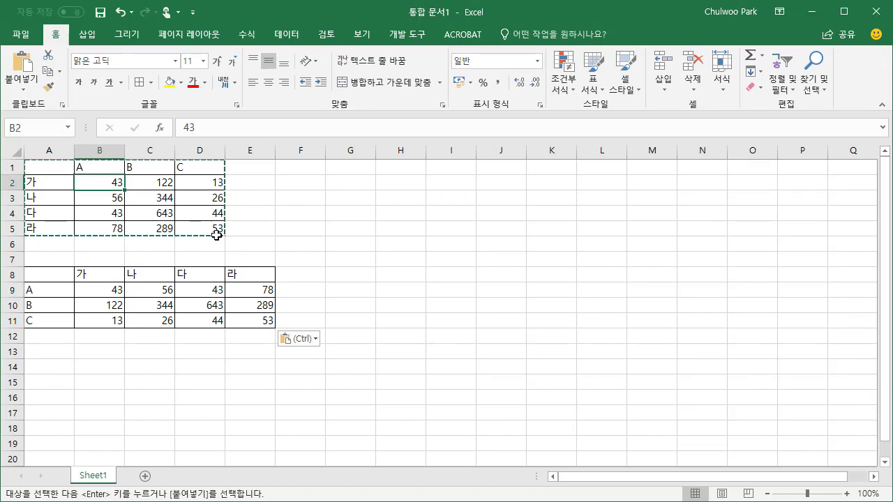
type("43333")
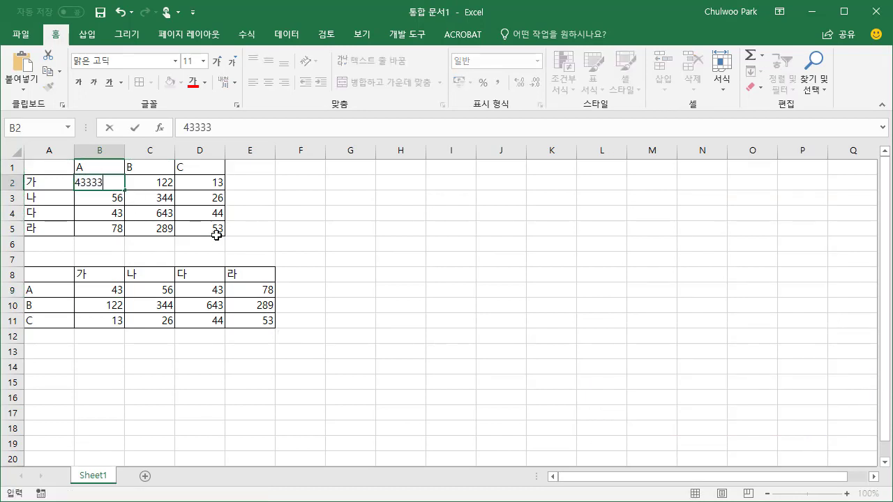
type("333₩")
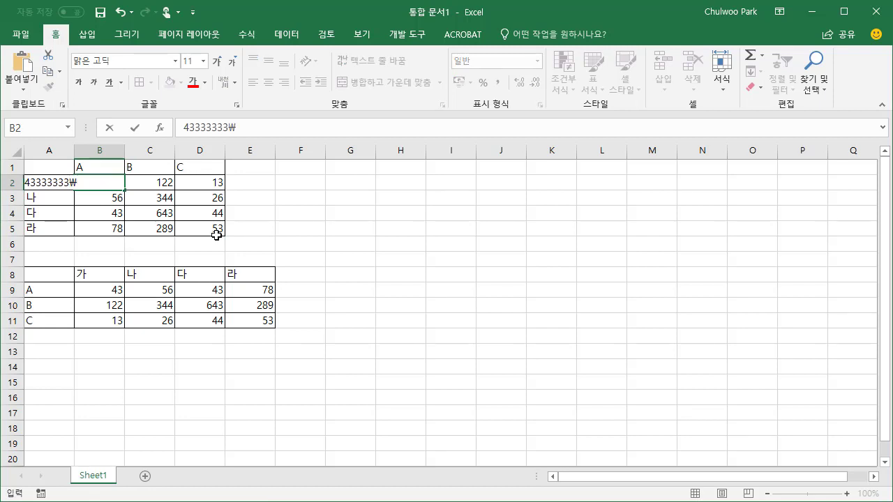
key("BackSpace")
key("Return")
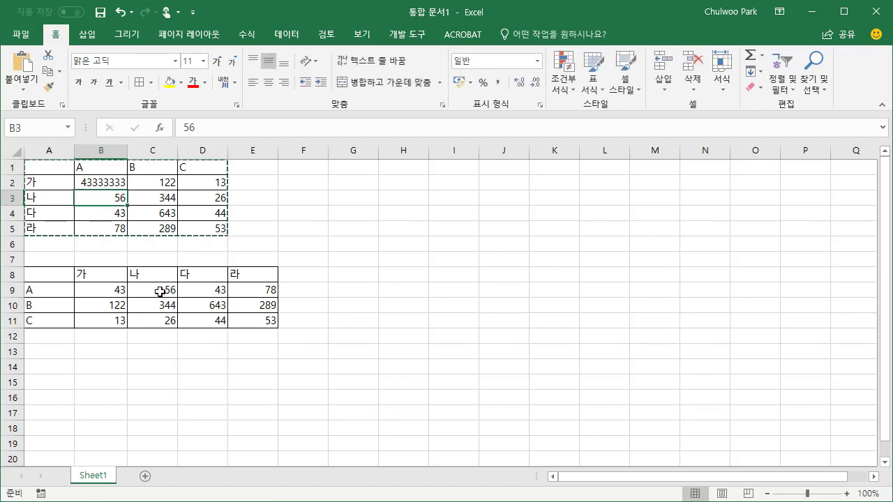
left_click(110, 292)
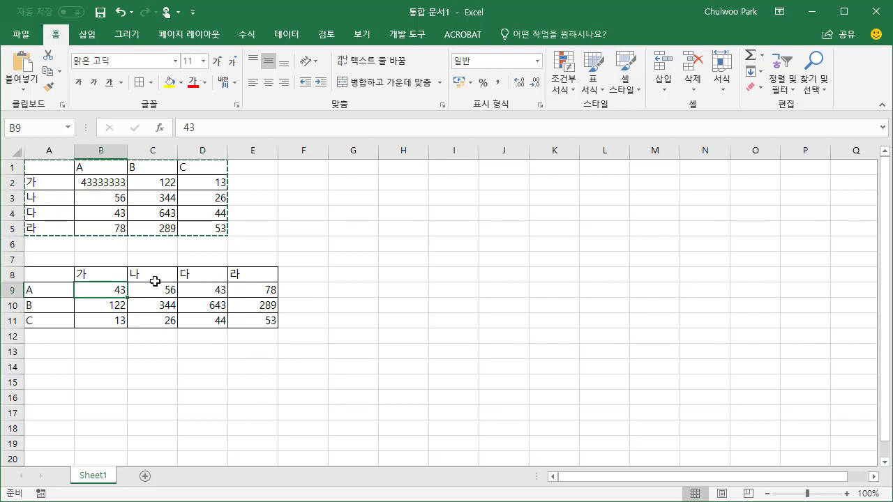
Step: Undo the B2 edit and the transposed paste
left_click(119, 13)
left_click(119, 13)
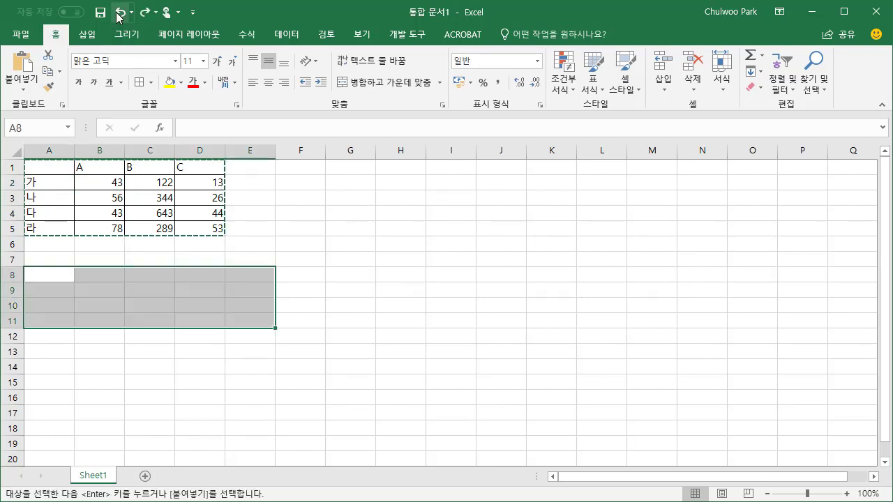
left_click(189, 271)
left_click(65, 275)
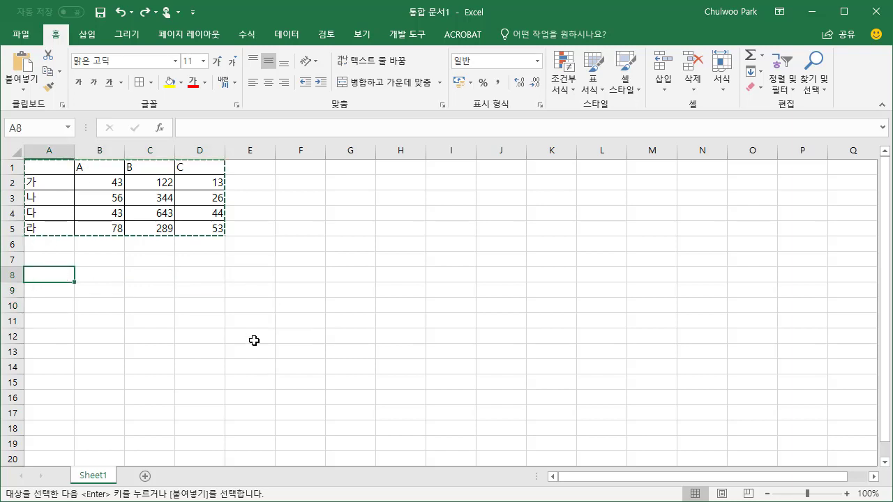
left_click(109, 182)
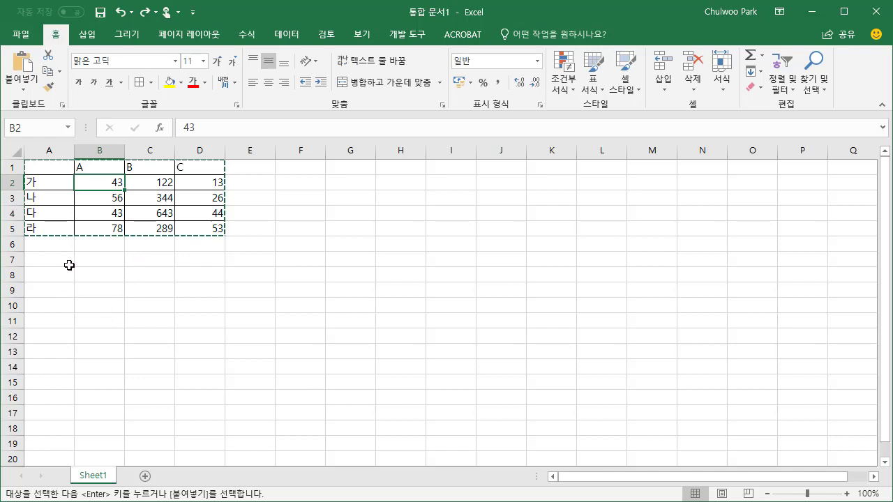
left_click_drag(63, 276, 265, 341)
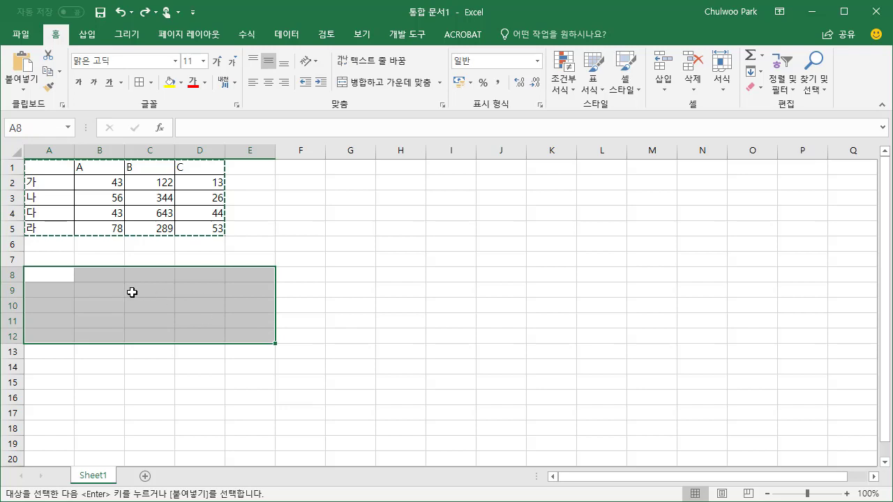
left_click(110, 288)
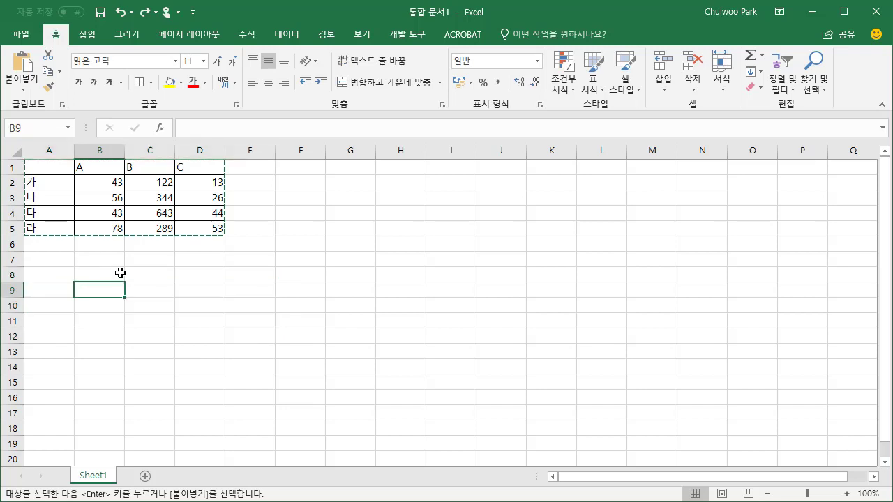
left_click(59, 278)
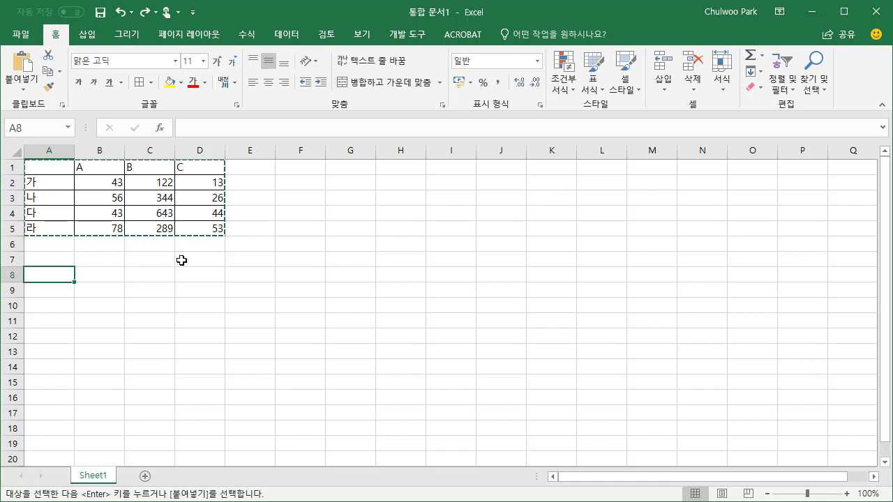
left_click(318, 201)
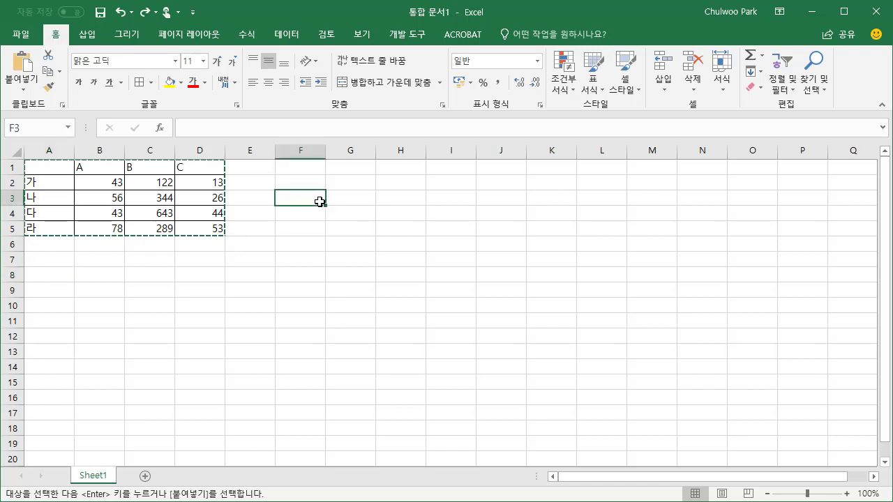
type("=tr")
key("Tab")
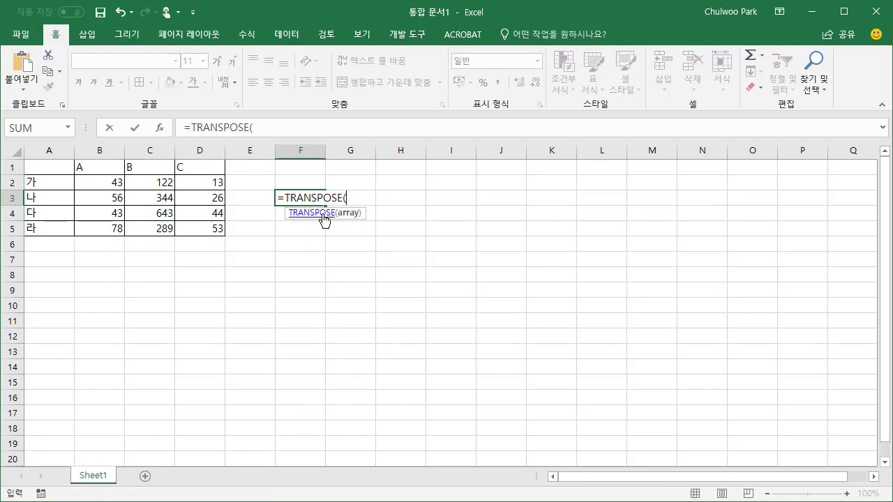
left_click(323, 214)
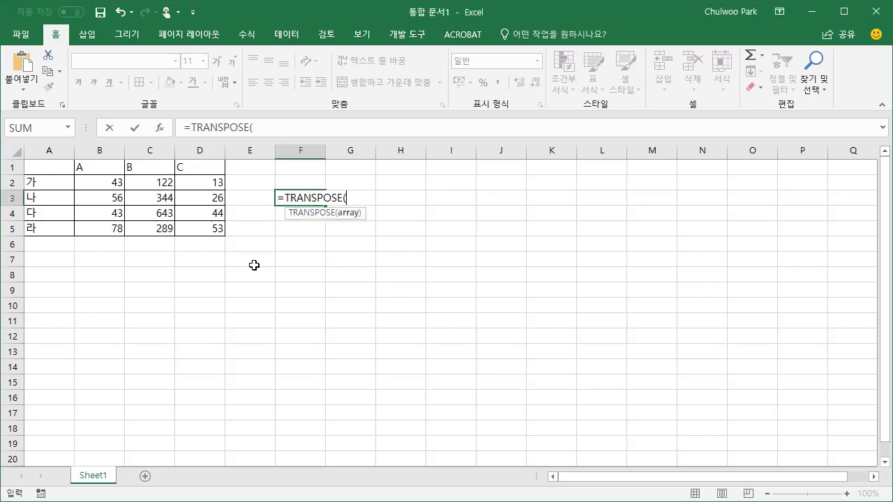
key("Escape")
Step: Compare the rows and columns of A1:D5 with the swapped layout and select the matching empty range A7:E10
left_click(44, 261)
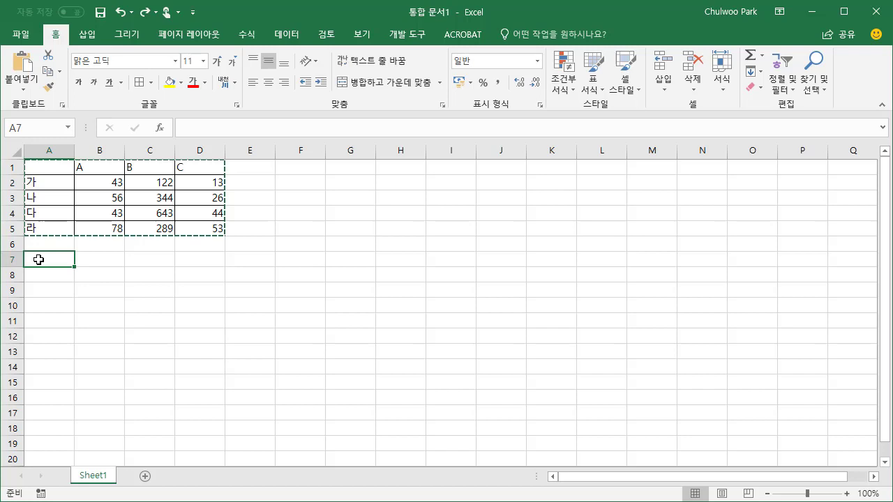
left_click_drag(46, 167, 198, 231)
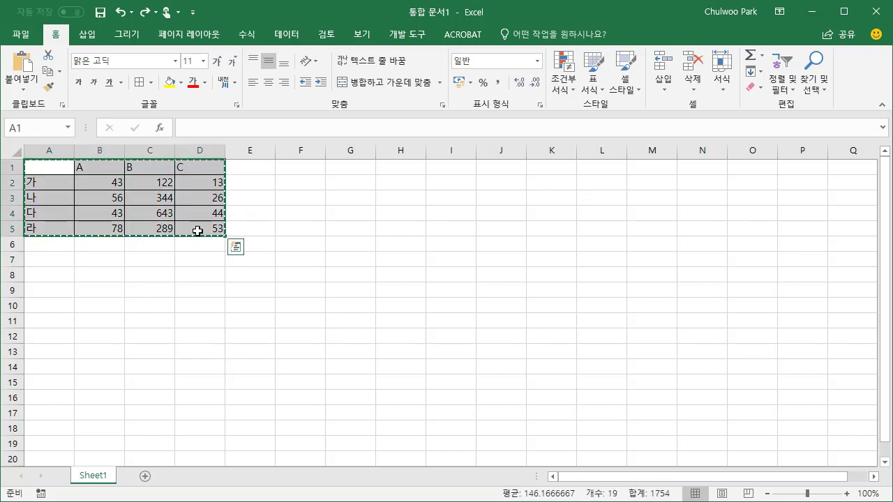
left_click(53, 166)
left_click_drag(60, 165, 56, 227)
left_click_drag(47, 258, 209, 263)
left_click(184, 293)
left_click_drag(49, 167, 269, 257)
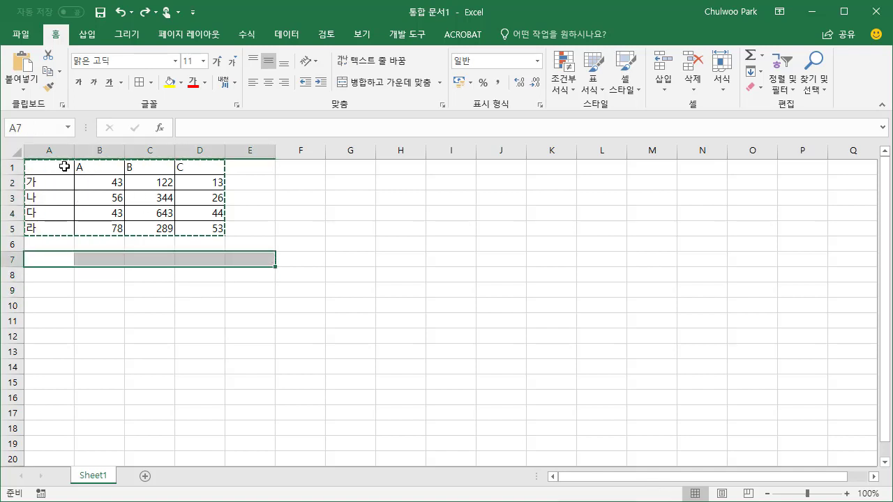
left_click_drag(59, 166, 201, 168)
left_click_drag(43, 257, 265, 308)
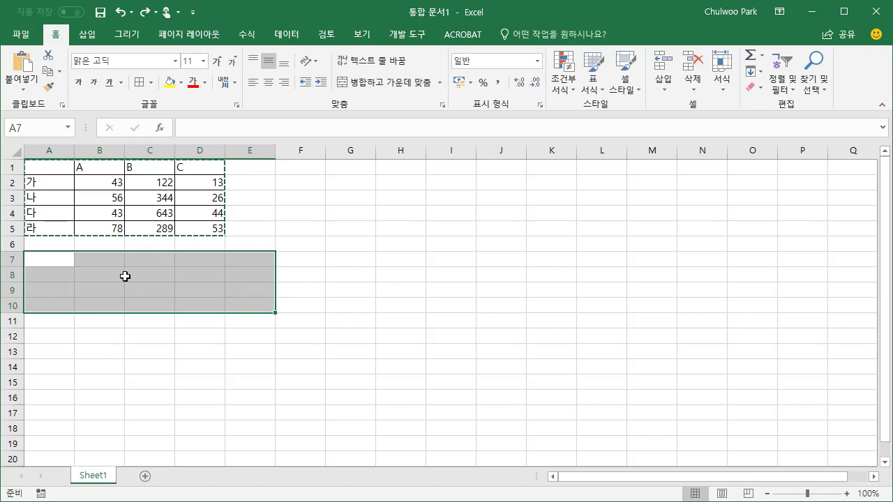
Step: Enter =TRANSPOSE(A1:D5) as an array formula across the selected range A7:E10
type("=")
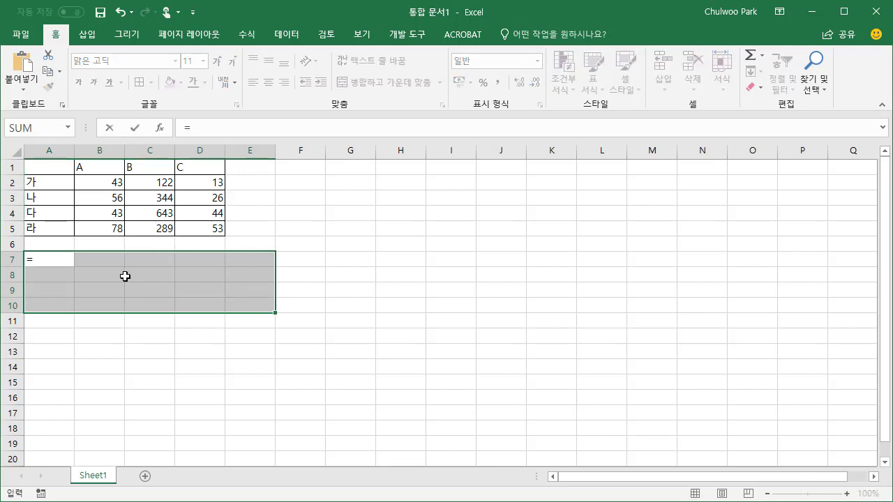
type("tr")
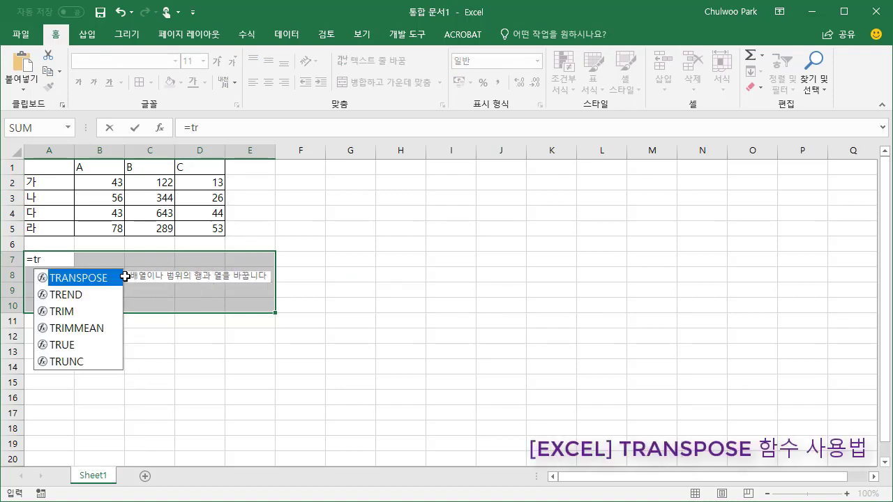
double_click(73, 279)
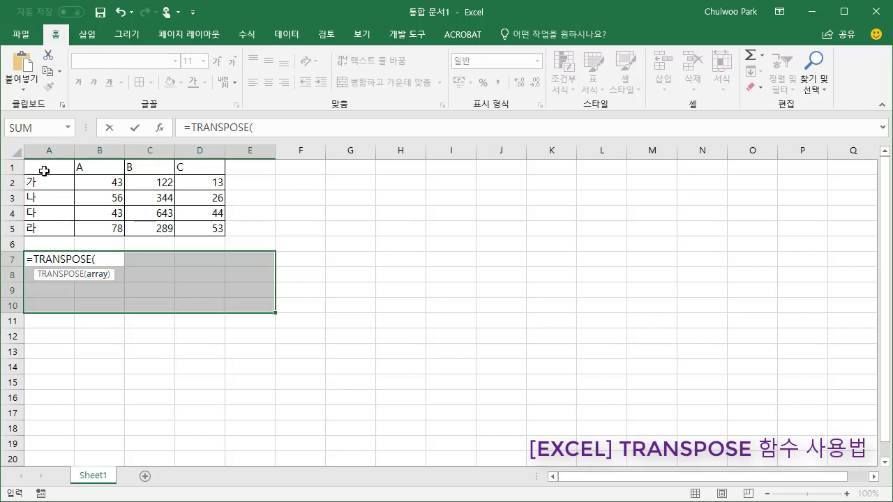
left_click_drag(43, 169, 210, 229)
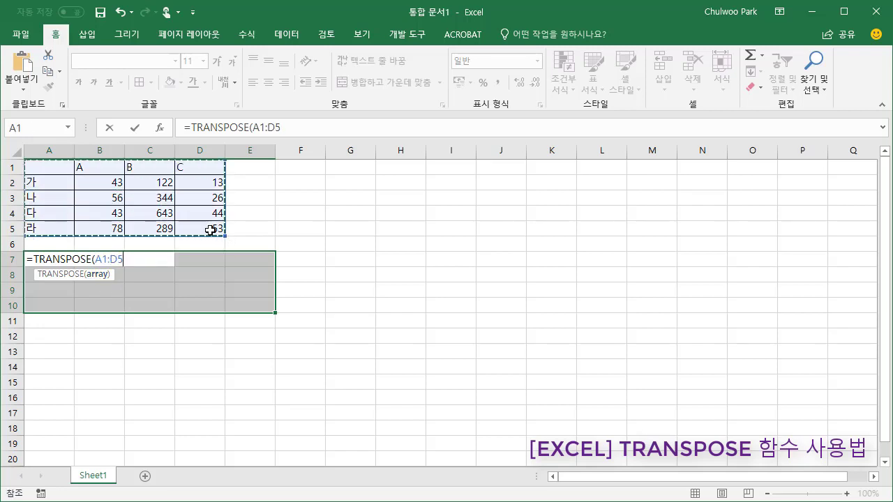
type(")")
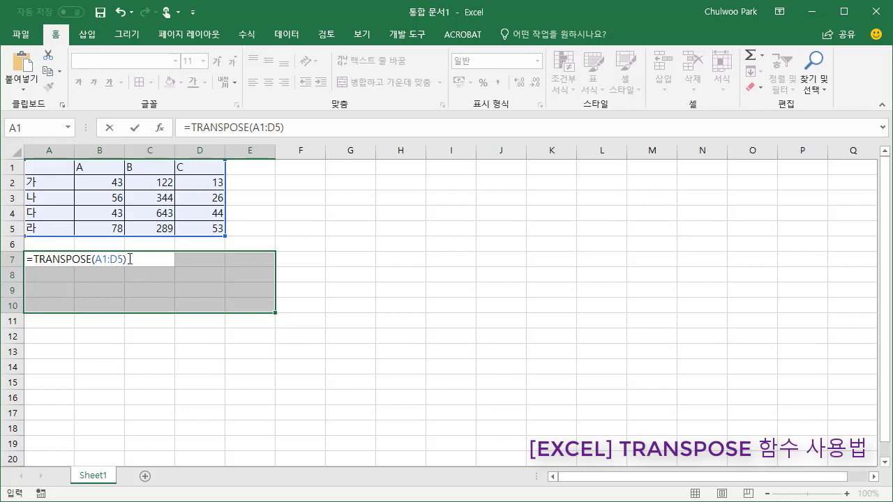
key("ctrl+shift+Return")
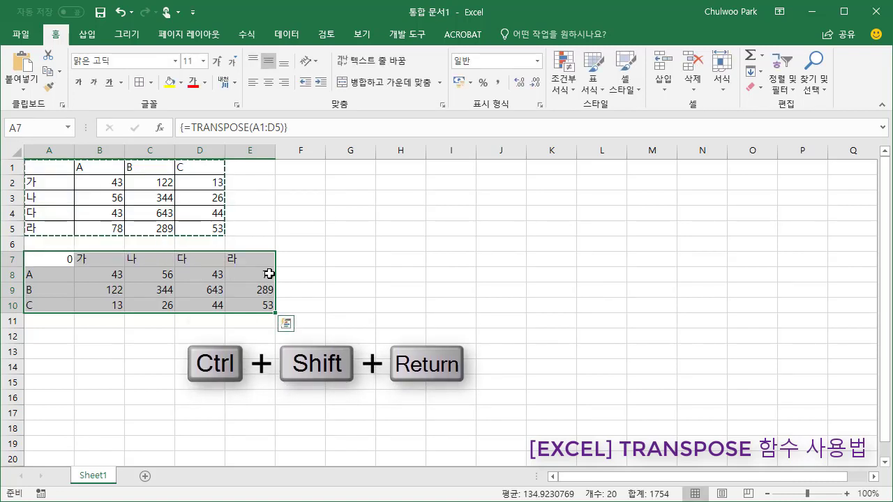
left_click(269, 306)
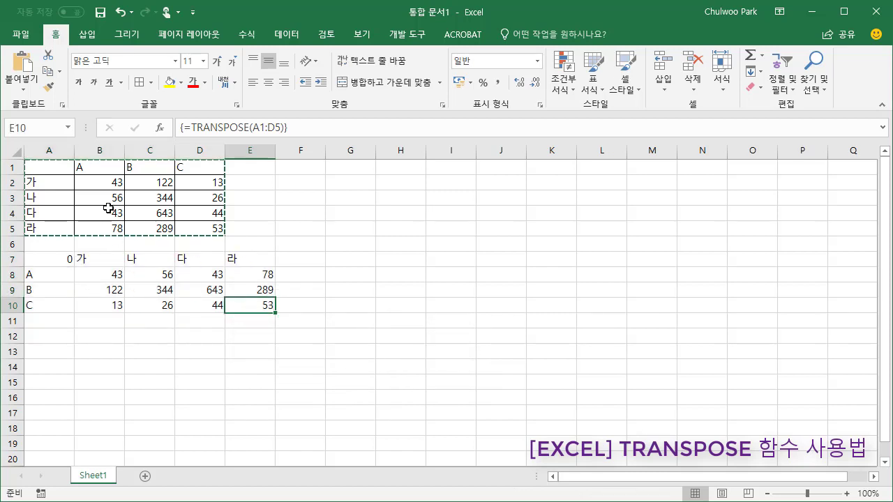
Step: Set B2 to 4333333 and C4 to 555555555 in the source table to test the link
left_click(102, 184)
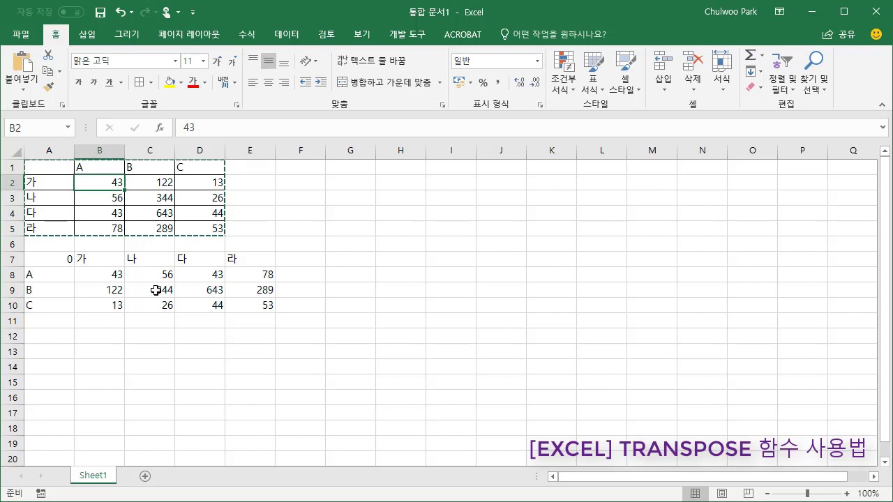
type("4333333")
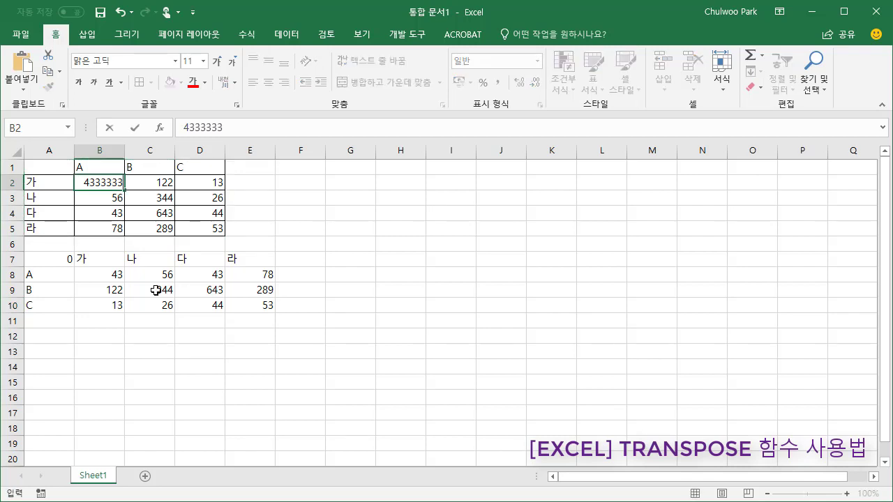
key("Return")
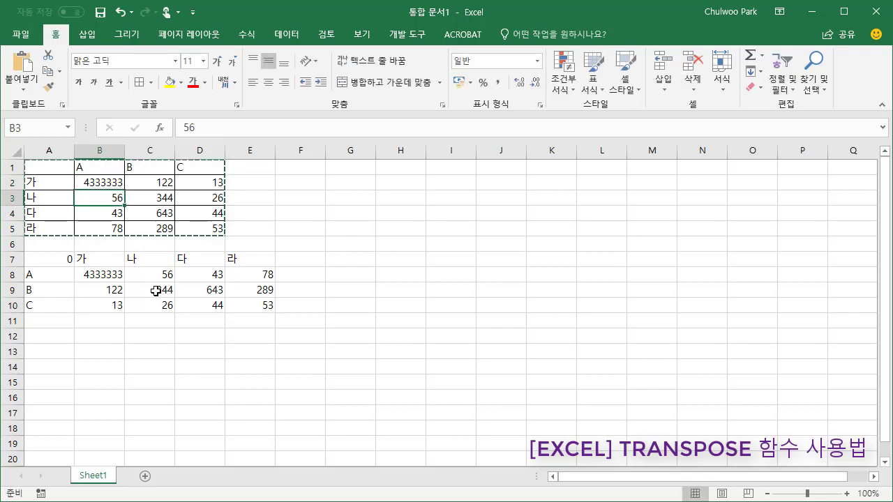
left_click(160, 213)
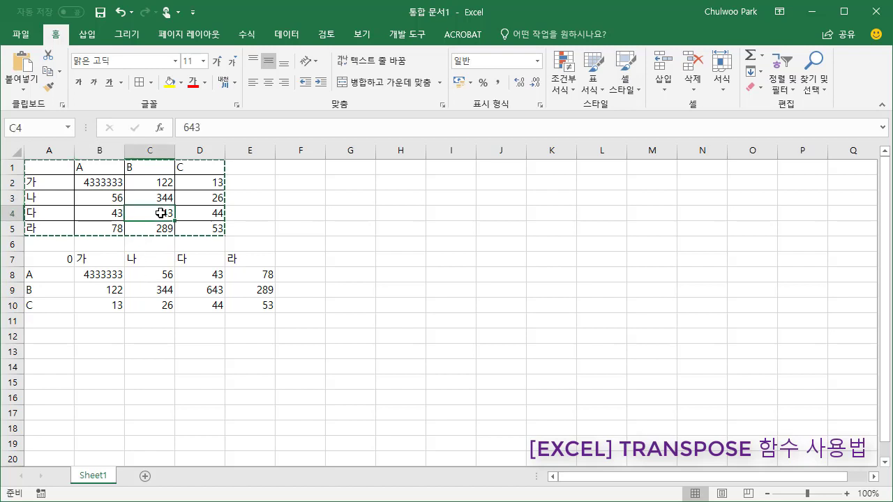
type("555555555")
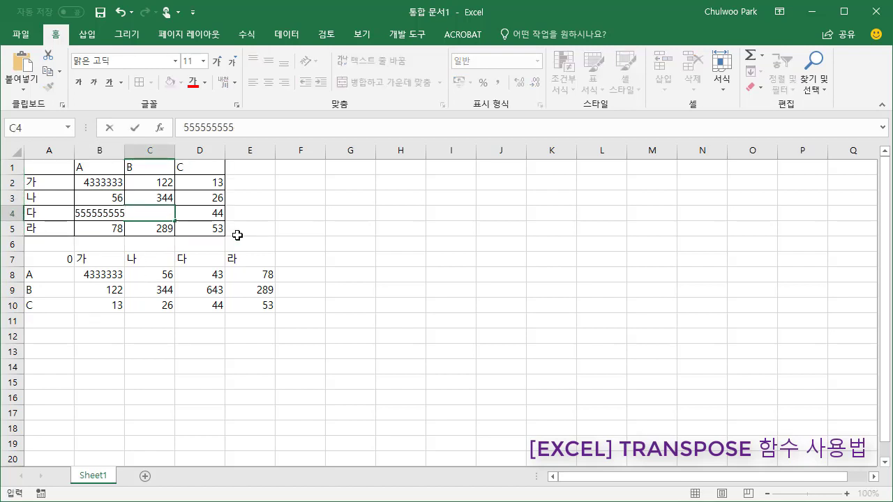
key("Return")
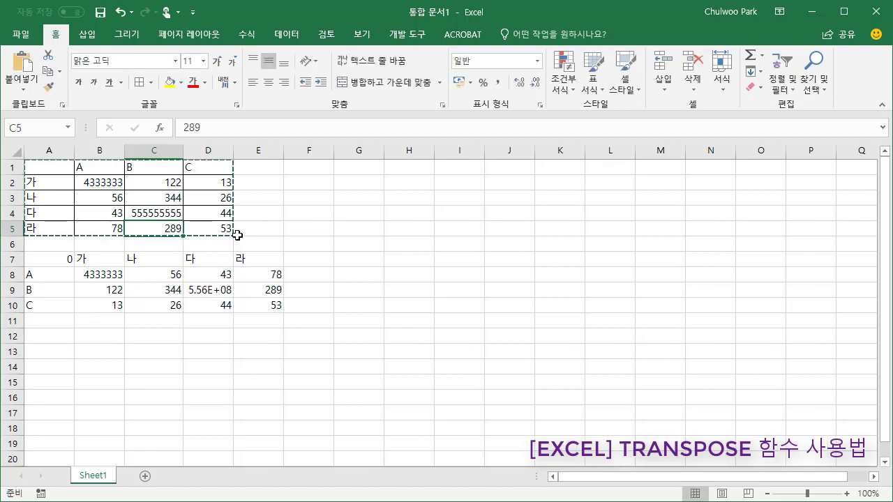
Step: Auto-fit the width of column D and check the array formula in D9 and across A7:E10
double_click(234, 150)
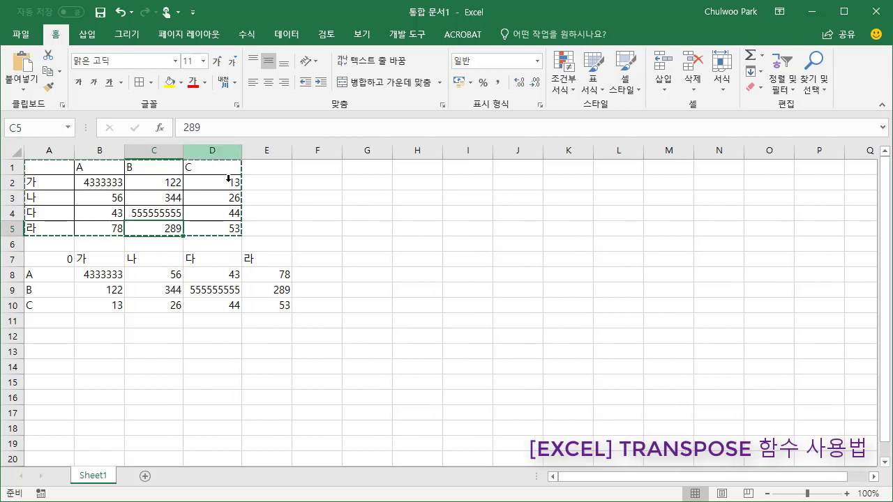
left_click(211, 291)
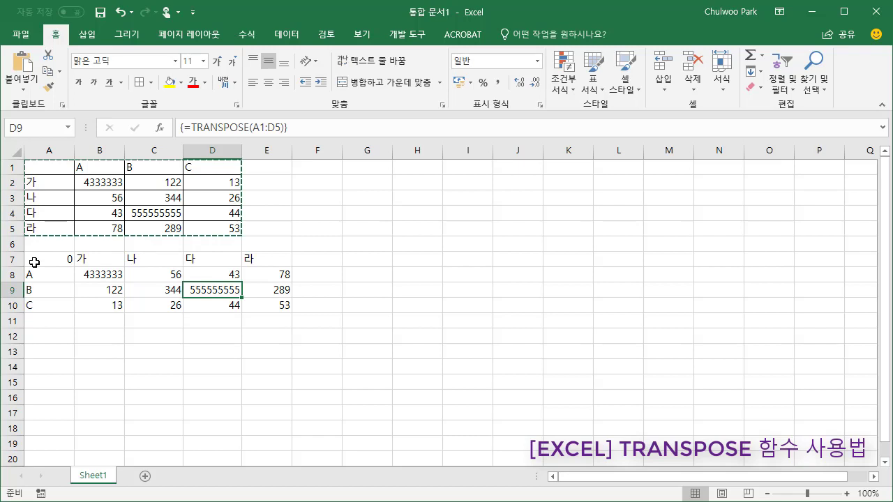
left_click_drag(34, 262, 264, 303)
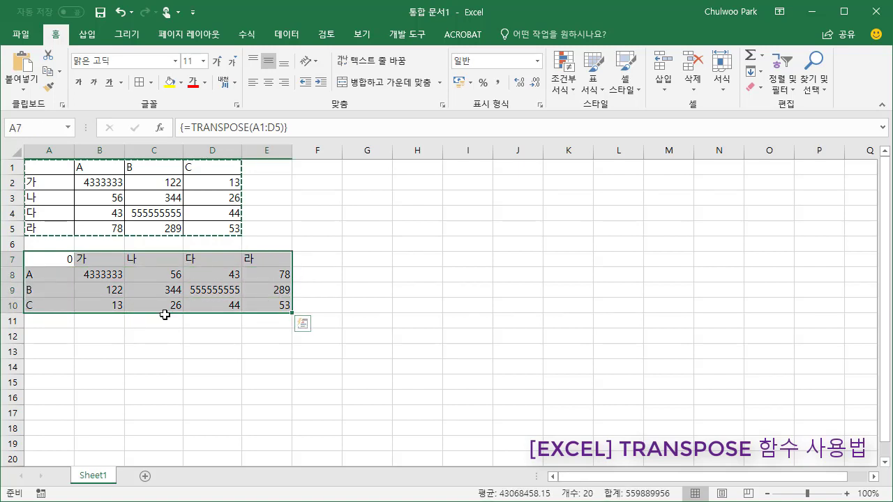
Step: Enter =TRANSPOSE(A1:D5) as an array formula in the single cell A12
left_click(66, 336)
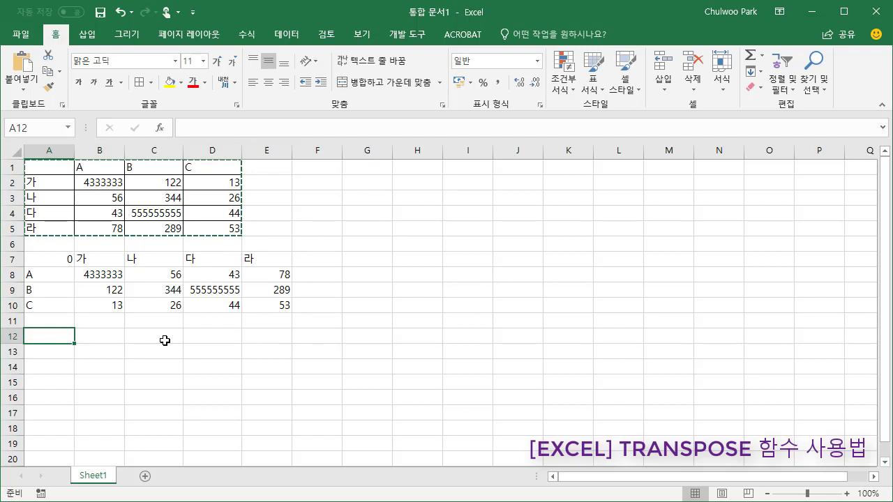
type("=tr")
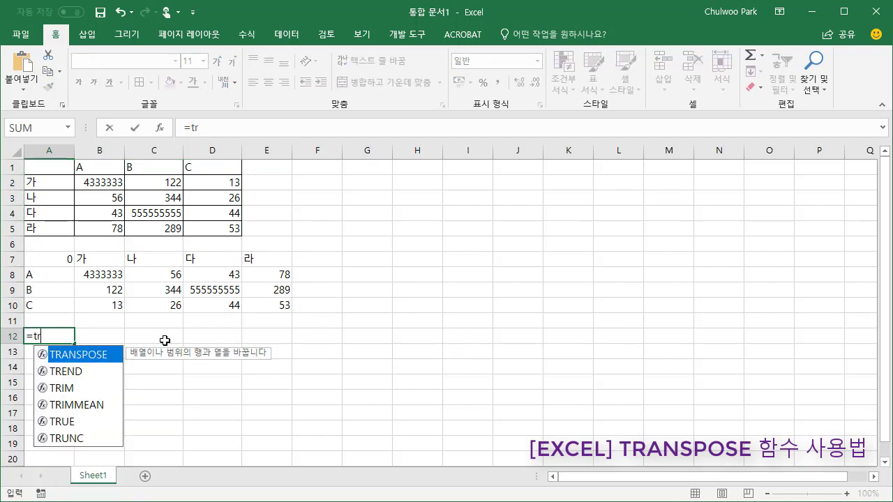
key("Tab")
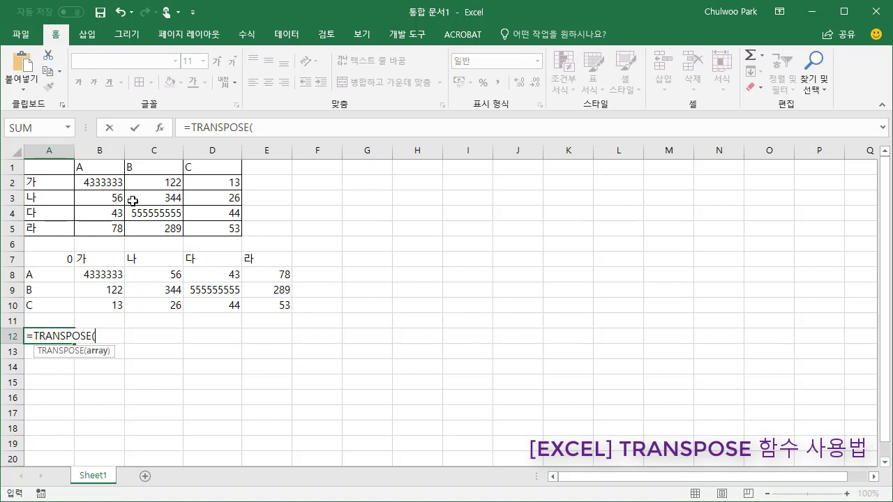
left_click_drag(61, 172, 209, 227)
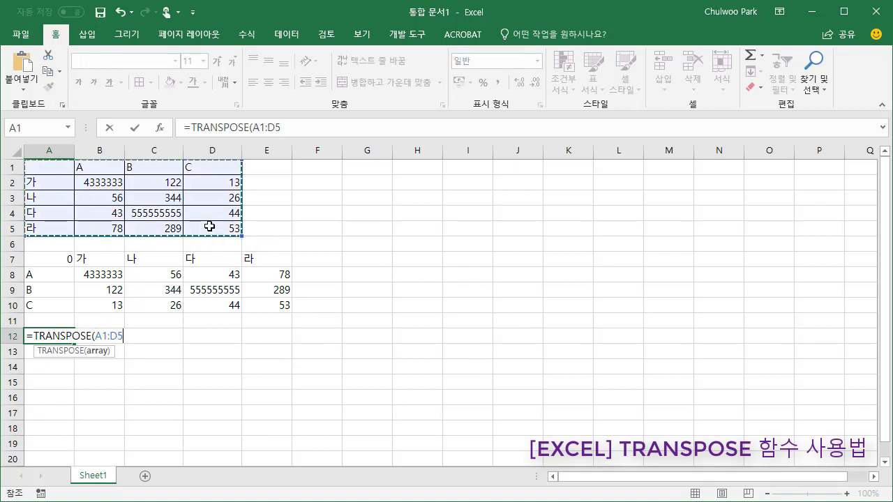
type(")")
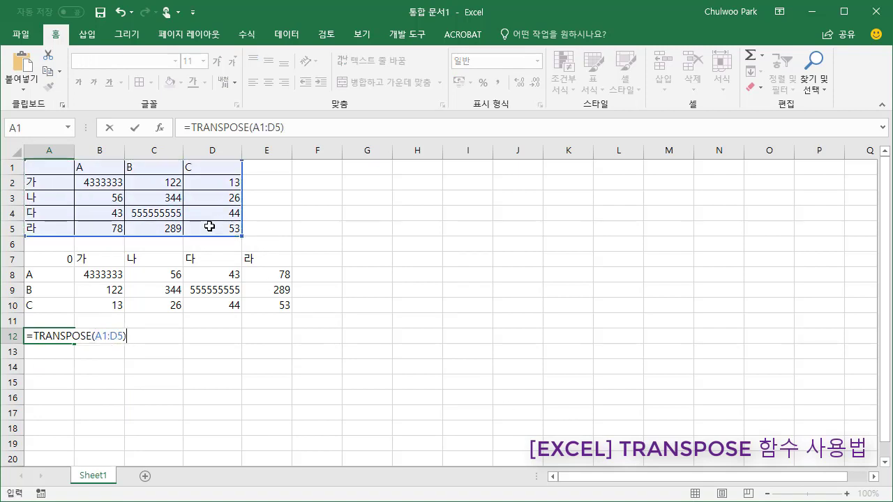
key("ctrl+shift+Return")
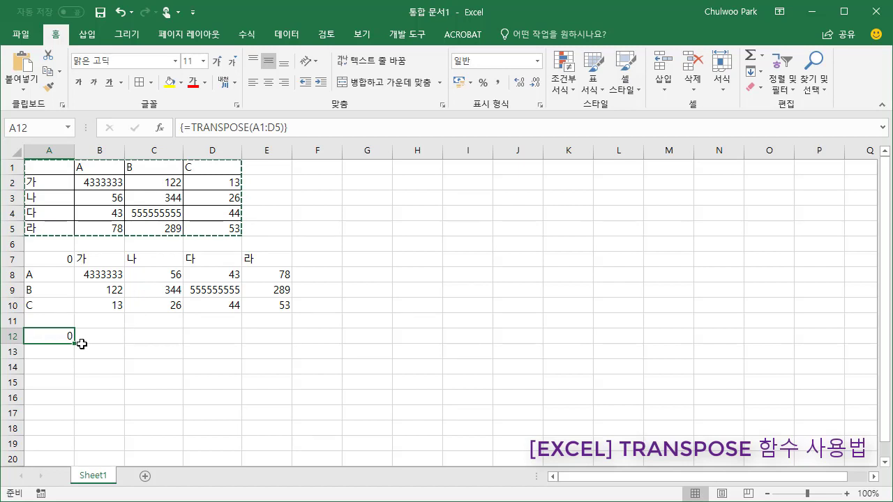
Step: Fill the A12 array formula across and down through E16, and check the formulas in B15 and B14
left_click_drag(73, 345, 241, 391)
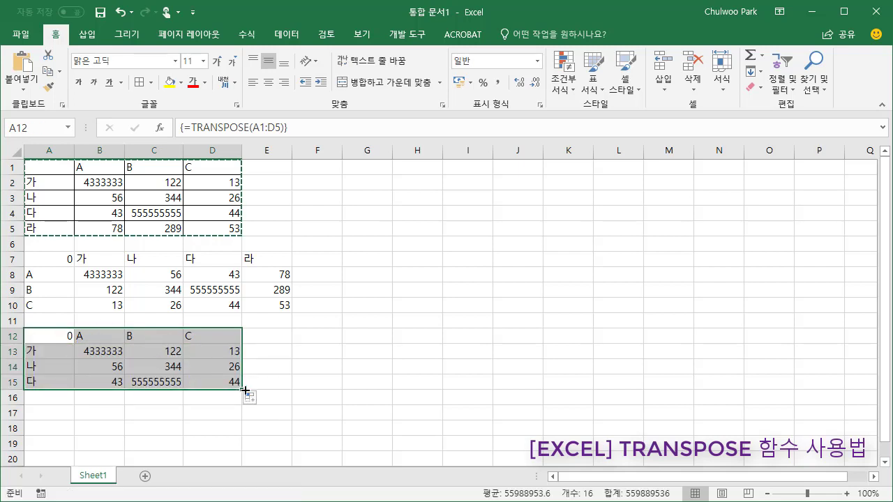
left_click_drag(243, 390, 295, 398)
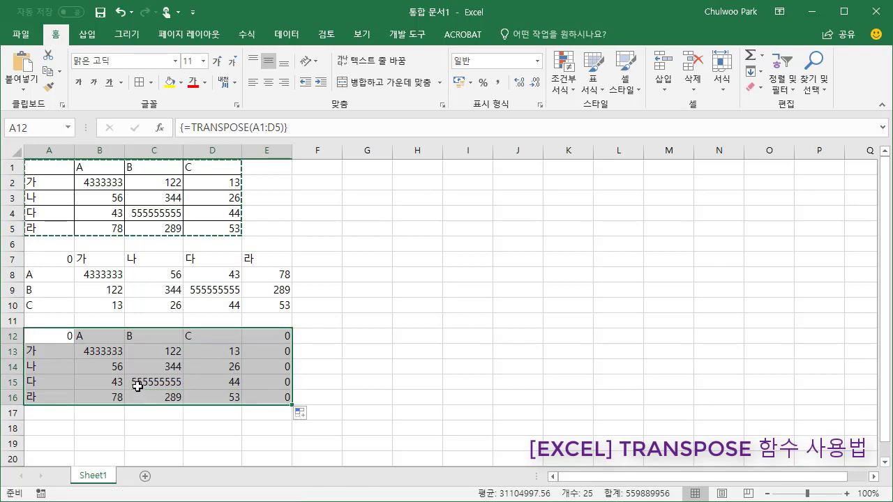
left_click(118, 381)
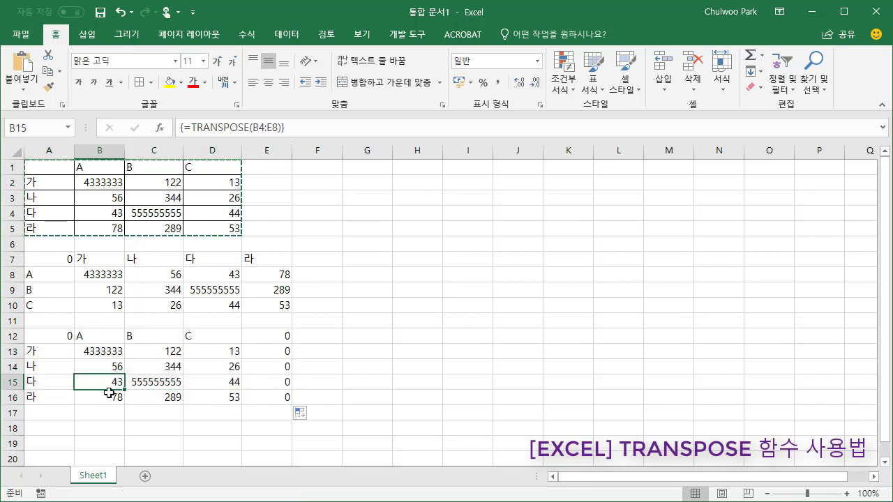
left_click(115, 365)
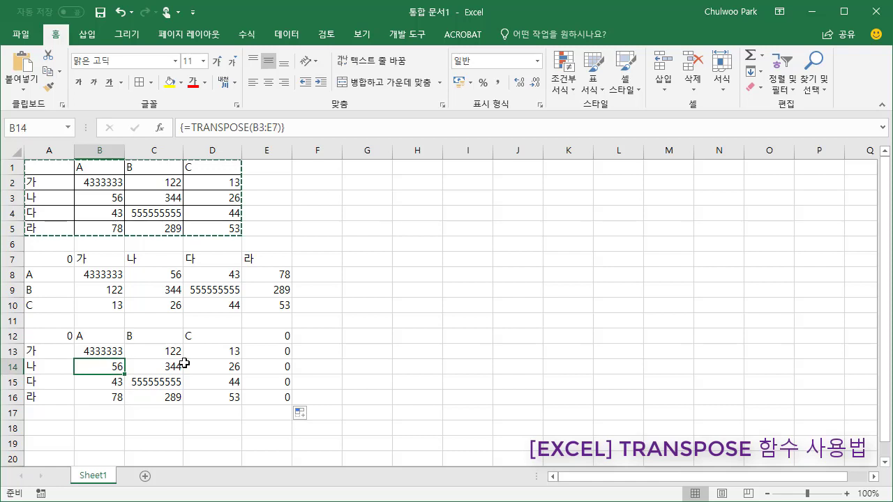
Step: Set B5 in the source table to wwwwwww to test both linked tables
left_click(104, 233)
type("wwwwwww")
key("Return")
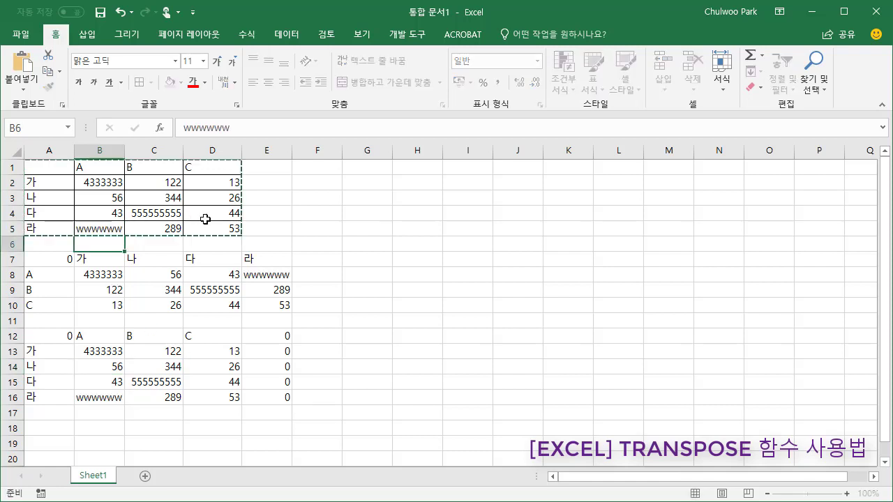
left_click(163, 230)
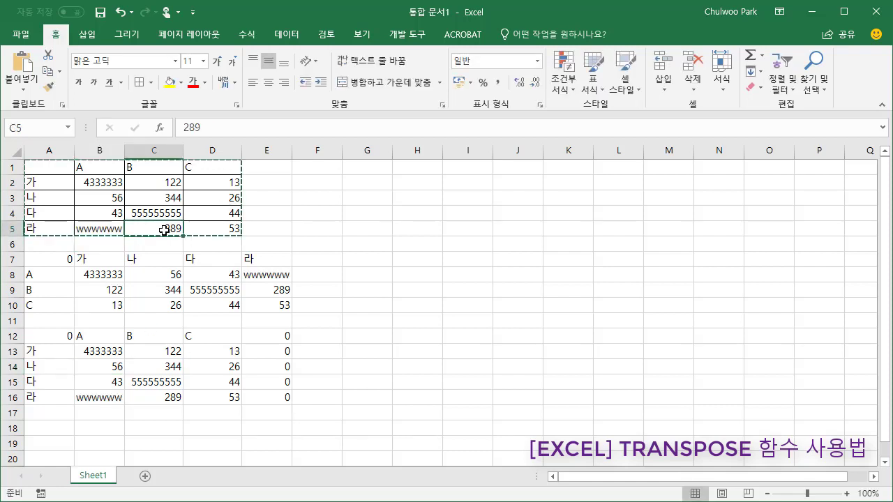
Step: Compare the range references of the TRANSPOSE formulas in the filled cells of A12:E16, starting from A12
left_click(62, 338)
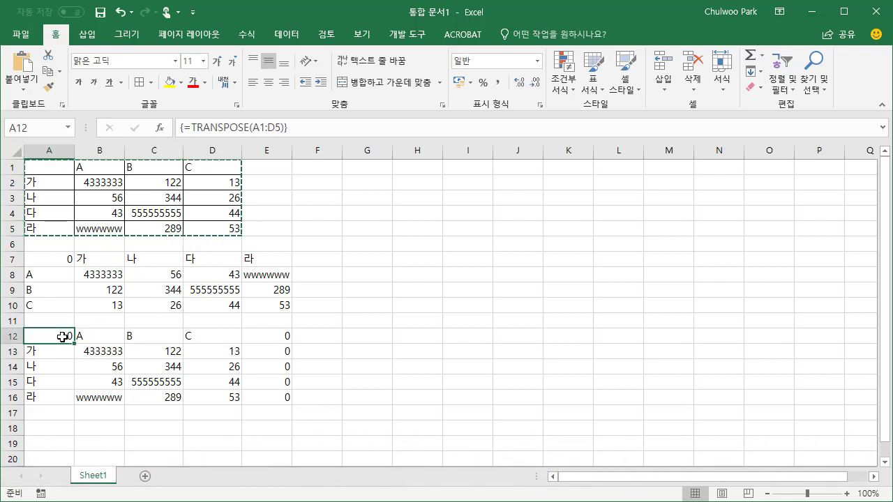
left_click(98, 338)
left_click(148, 339)
left_click(209, 348)
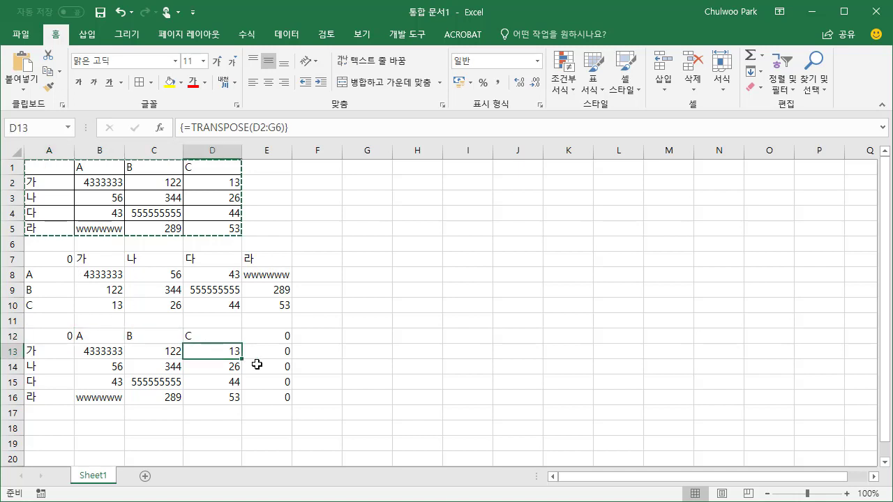
left_click(257, 364)
left_click(49, 335)
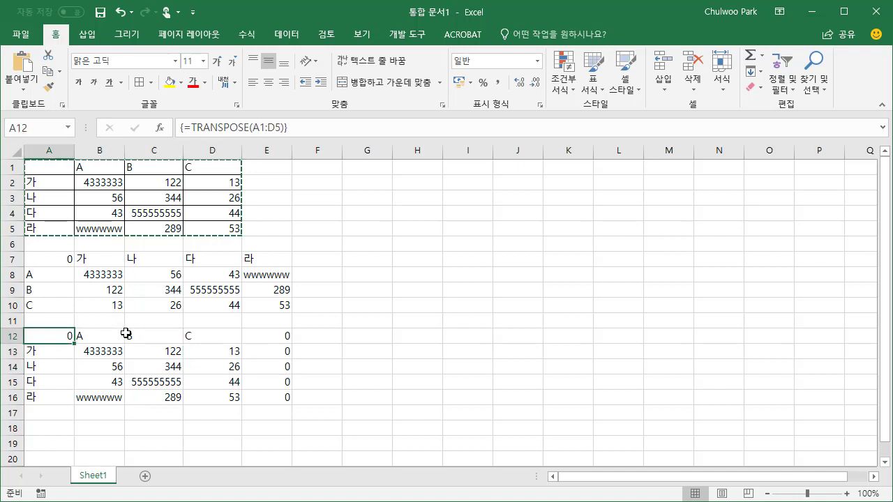
left_click(101, 335)
left_click(160, 338)
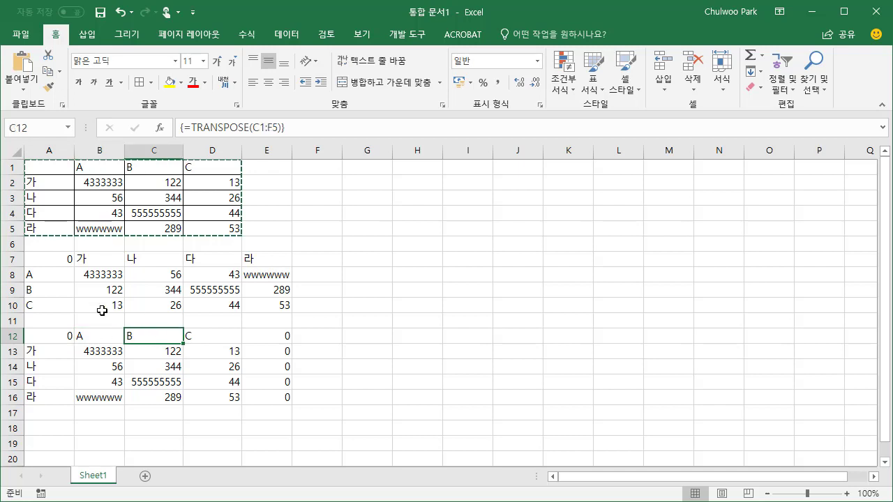
left_click(49, 339)
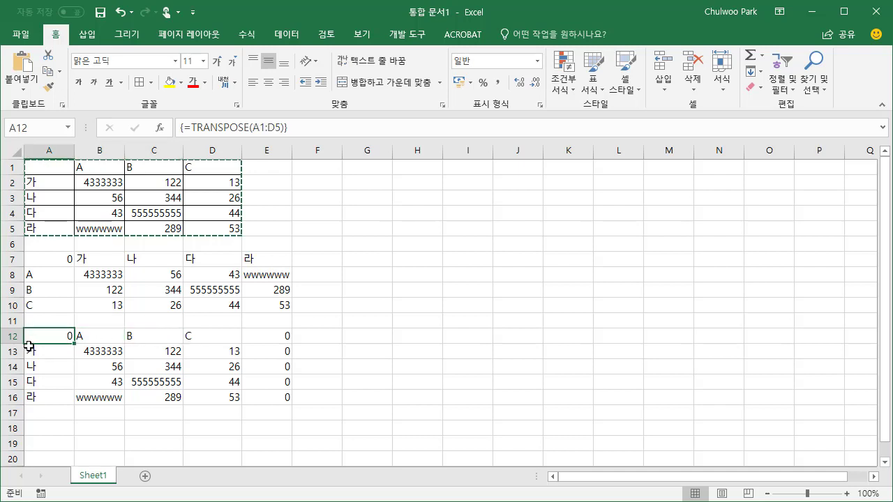
left_click(84, 337)
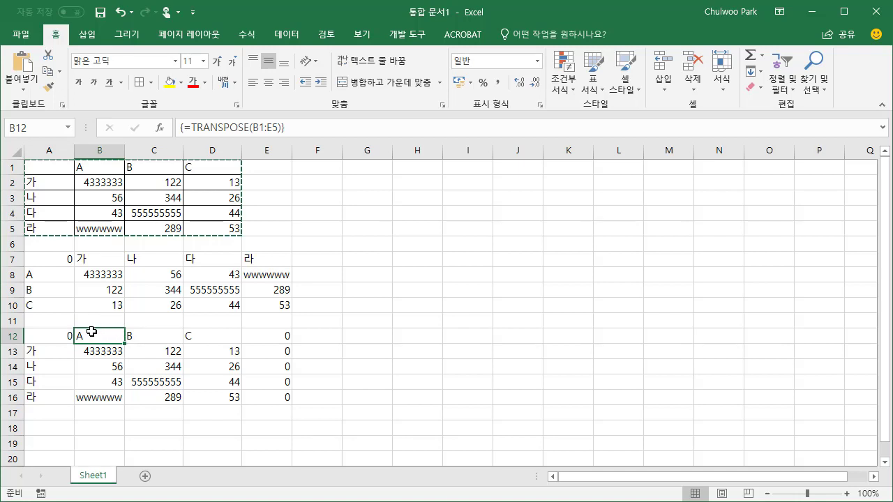
left_click(152, 338)
left_click(165, 352)
left_click(164, 380)
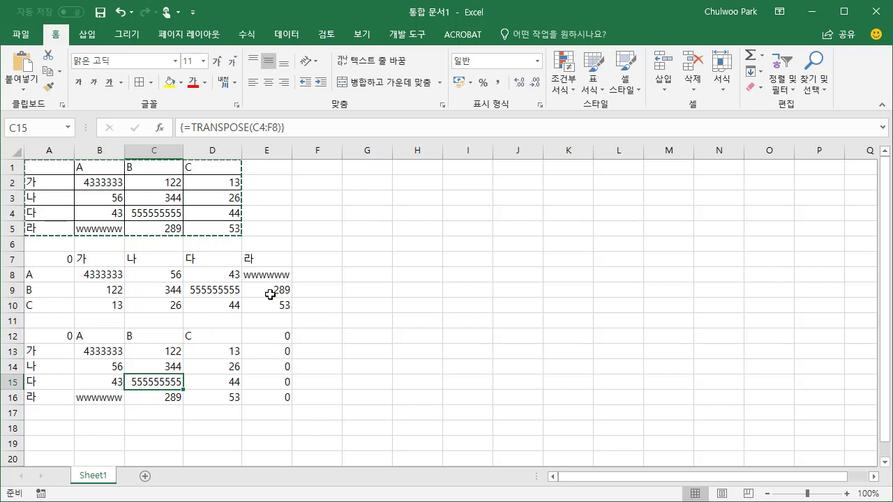
Step: Enter =TRANSPOSE(A1:D5) as one array formula across the oversized range G7:M16
left_click_drag(371, 260, 656, 394)
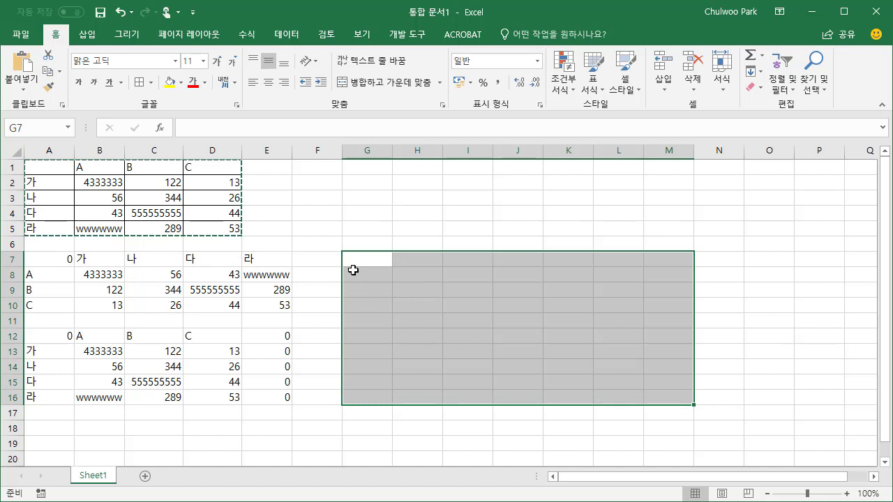
type("=ta")
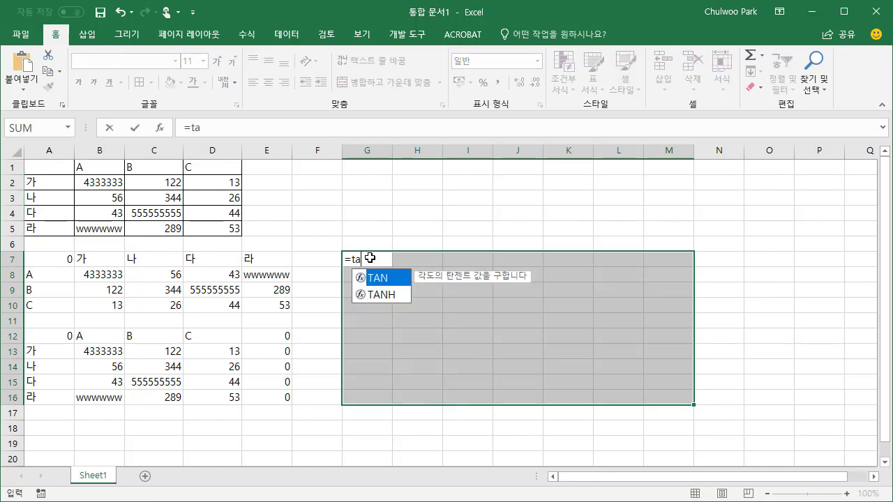
key("BackSpace")
type("r")
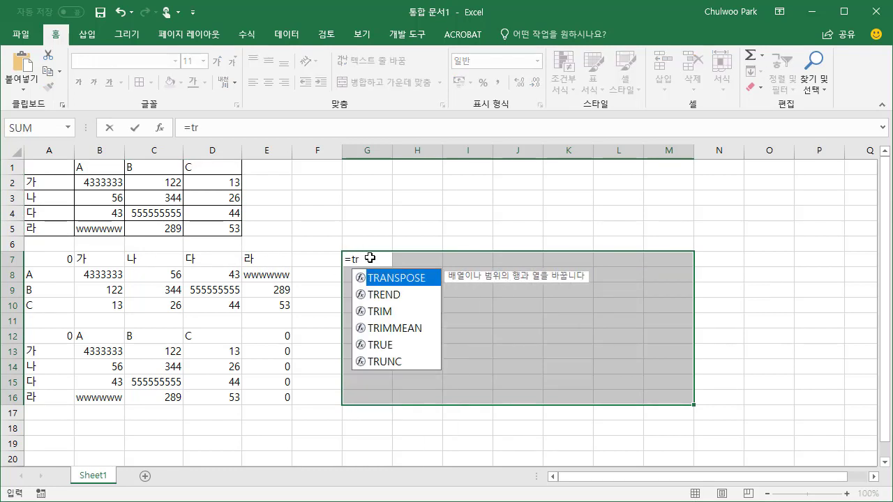
key("Tab")
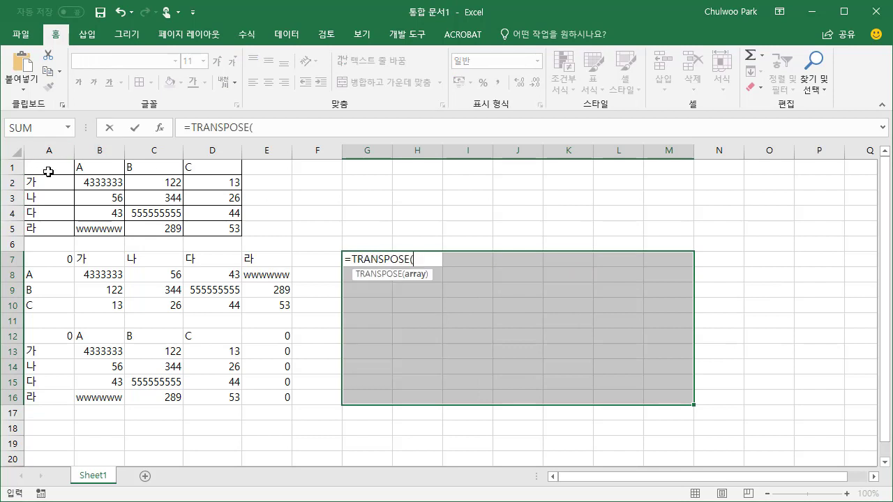
left_click_drag(48, 172, 209, 229)
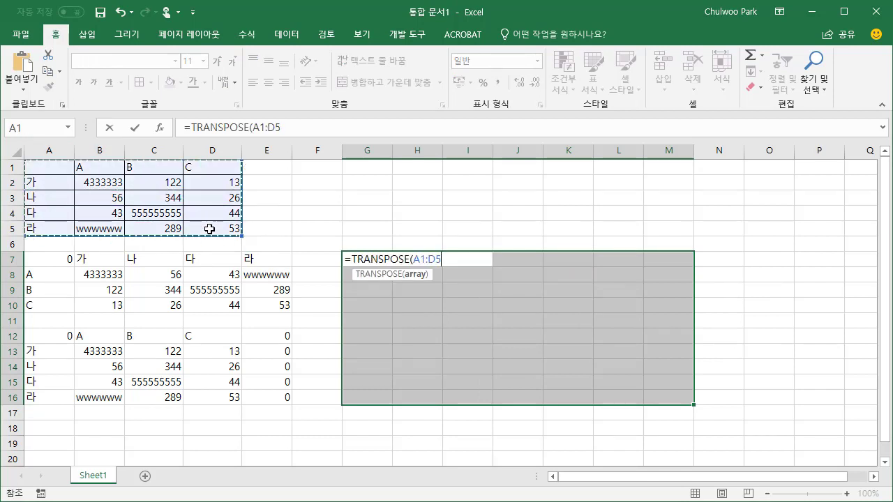
type(")")
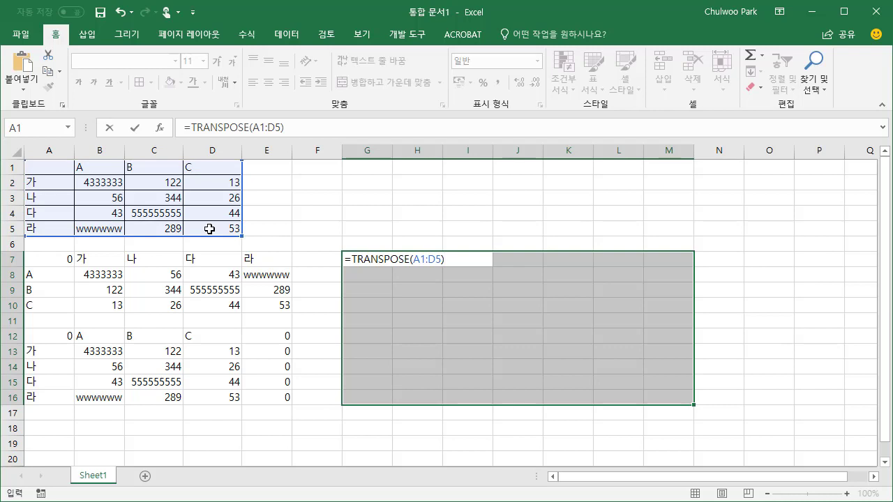
key("ctrl+shift+Return")
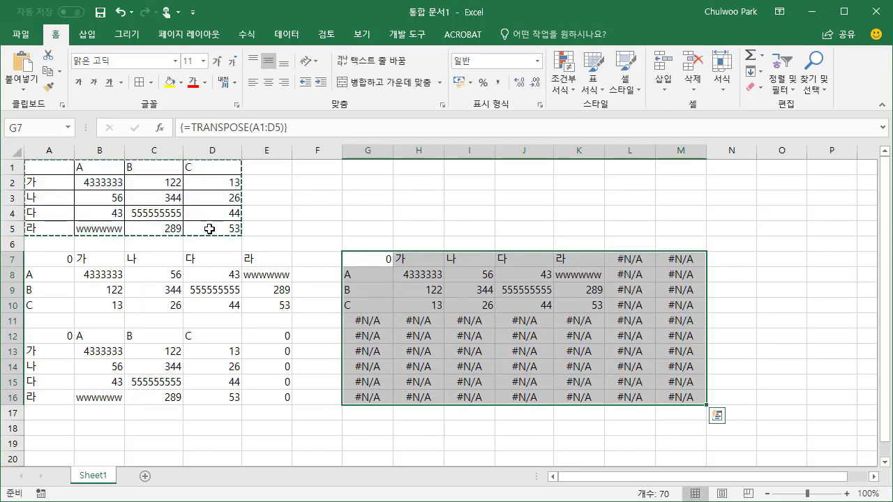
Step: Check the surplus cells of the G7:M16 array and try to delete columns L and M
left_click(473, 274)
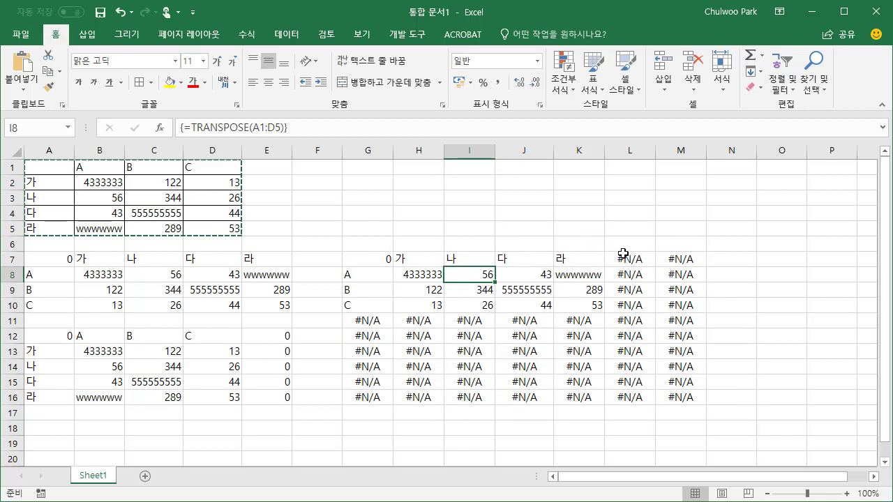
left_click_drag(628, 259, 677, 398)
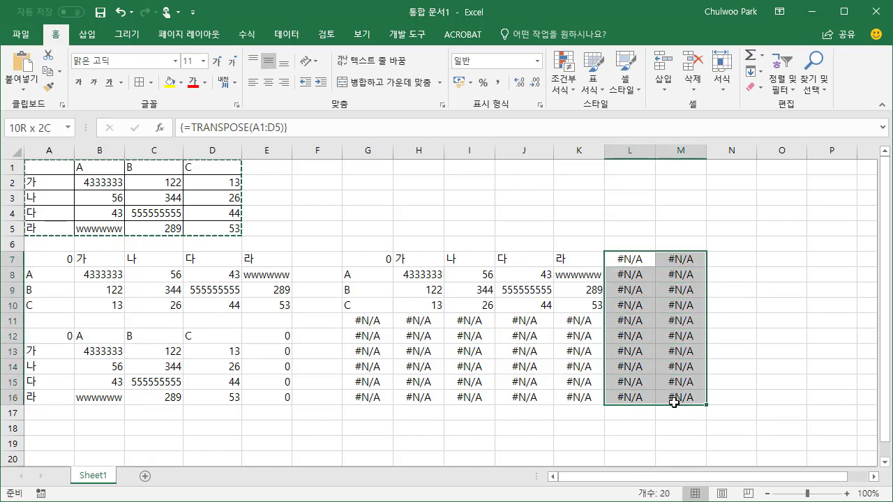
left_click_drag(377, 325, 576, 392)
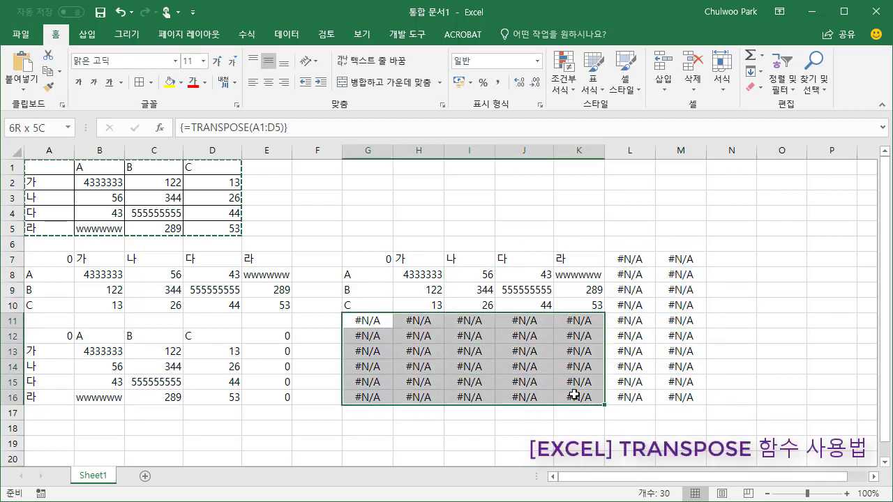
left_click(641, 263)
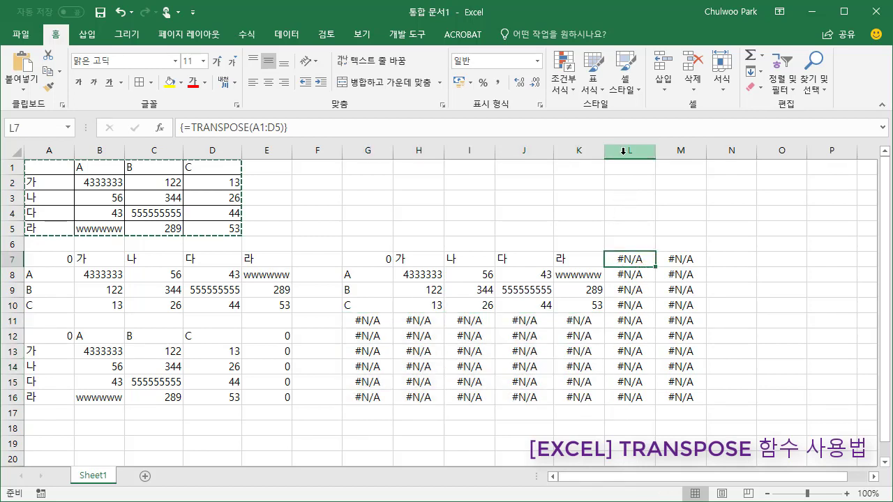
left_click_drag(623, 150, 680, 152)
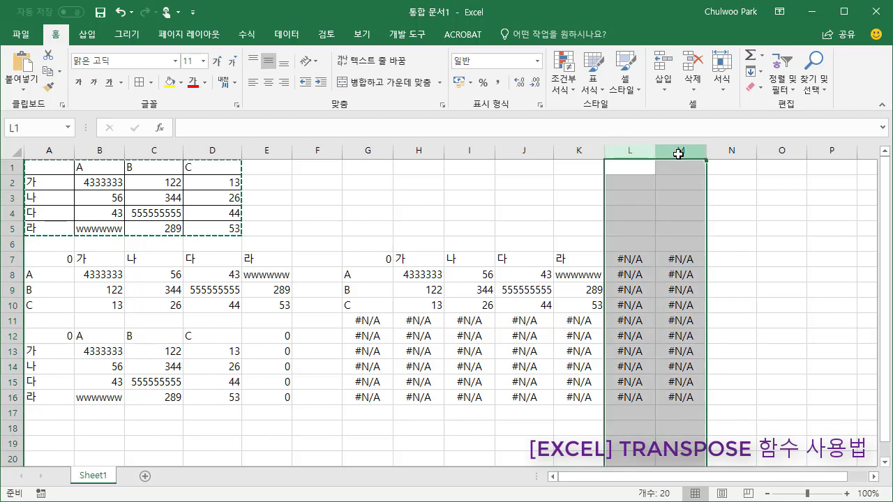
right_click(680, 153)
left_click(739, 285)
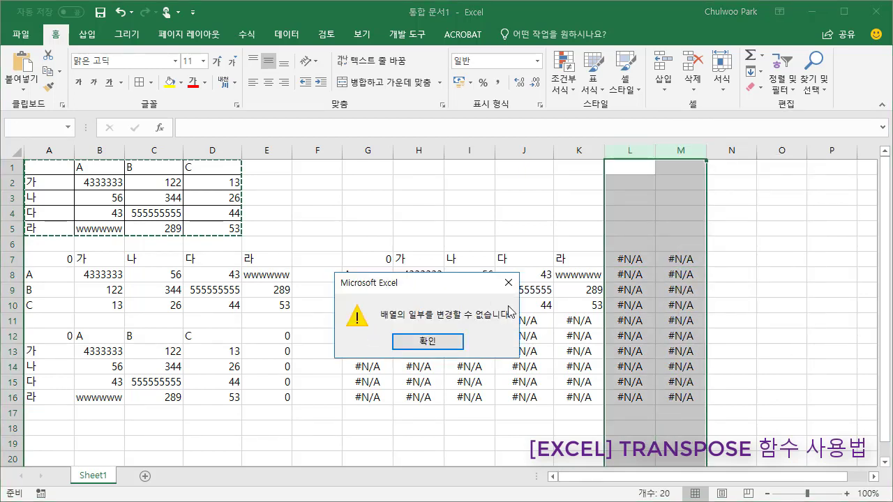
left_click(439, 343)
Step: Try to delete the surplus array cells G11:M16, shifting the remaining cells left
left_click(543, 351)
left_click_drag(376, 332, 630, 353)
left_click(586, 396)
left_click(374, 326)
left_click_drag(531, 329, 682, 395)
right_click(514, 342)
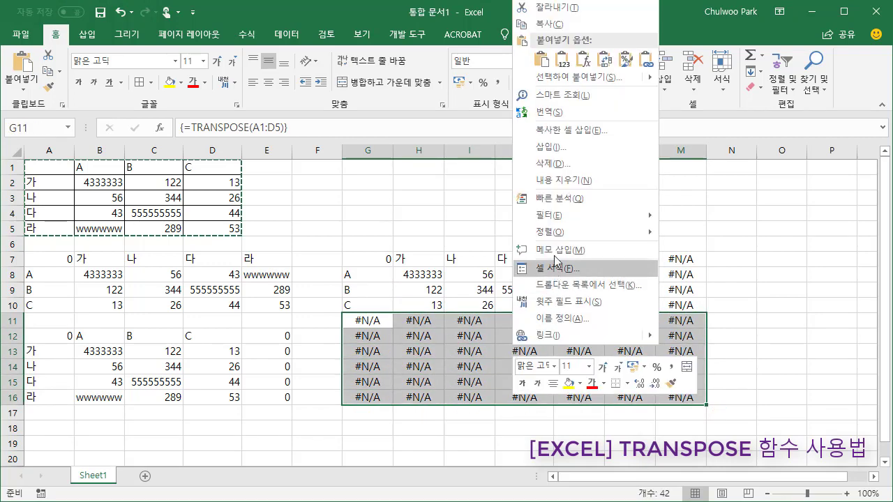
left_click(562, 165)
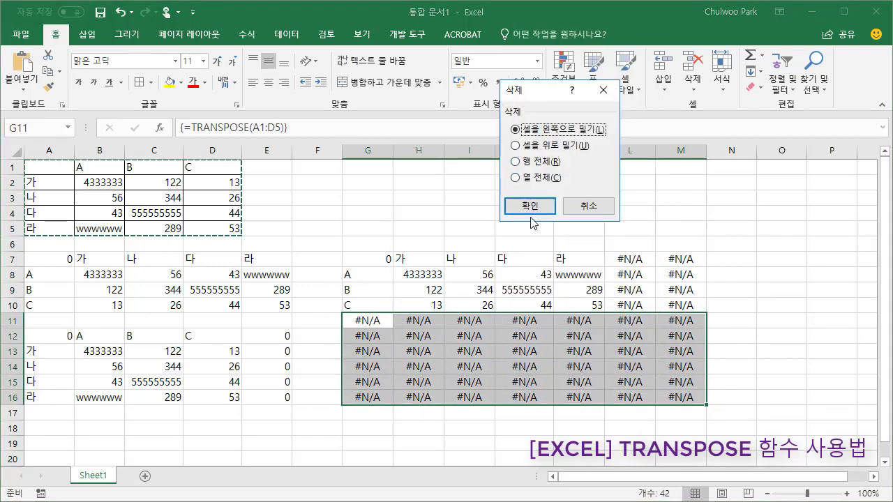
left_click(533, 215)
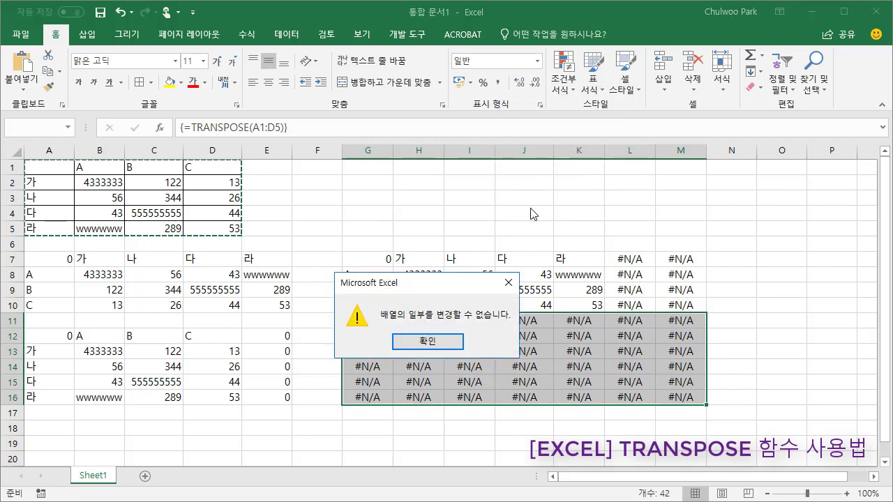
left_click(427, 341)
Step: Examine the block G7:K10 and its smaller part G7:I9 within the oversized array
left_click(484, 349)
left_click(370, 260)
mouse_move(375, 297)
left_mouse_down()
mouse_move(456, 283)
mouse_move(585, 297)
left_mouse_up()
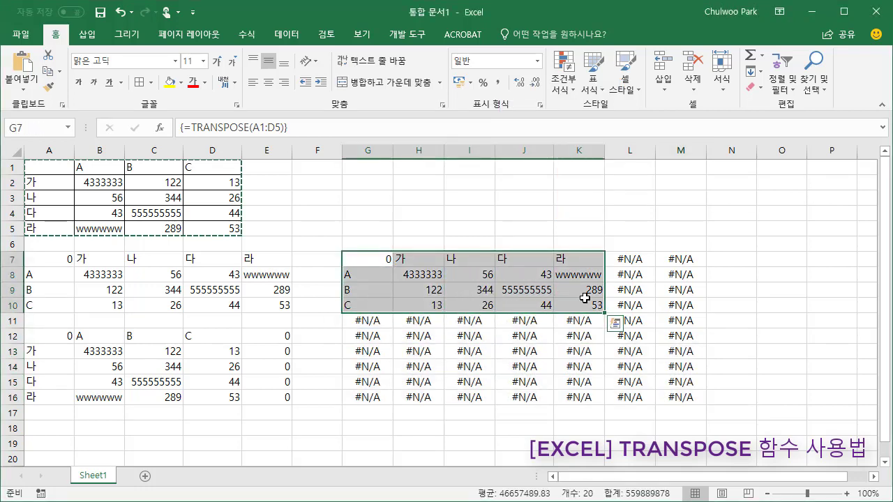
left_click_drag(373, 261, 576, 301)
left_click_drag(356, 258, 577, 305)
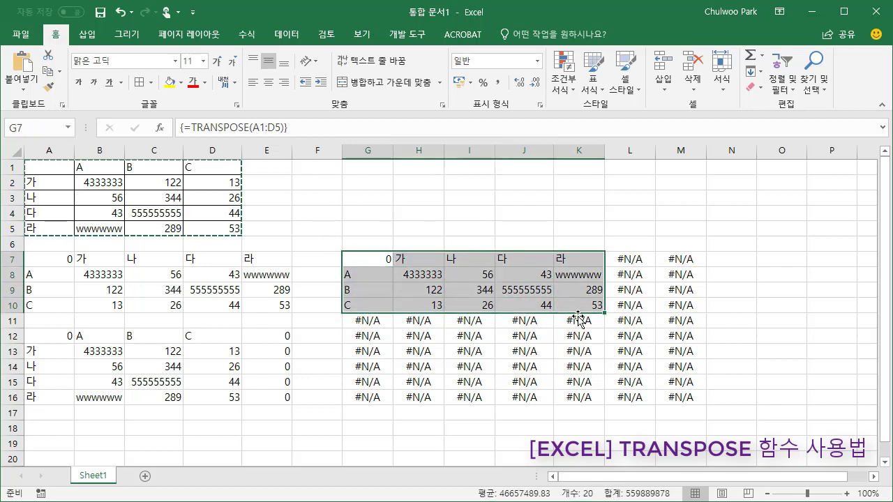
left_click(506, 351)
left_click_drag(368, 258, 482, 293)
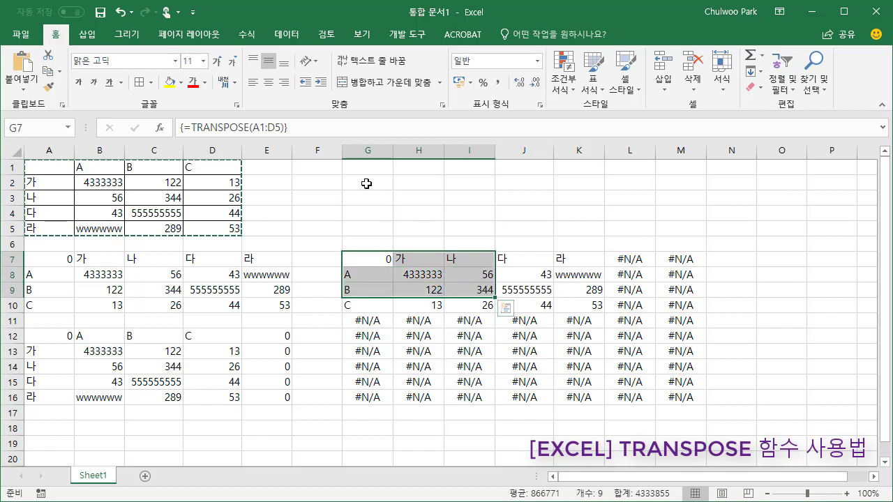
Step: Enter =TRANSPOSE(A1:D5) as an array formula in the undersized range G2:I4
left_click_drag(367, 183, 464, 218)
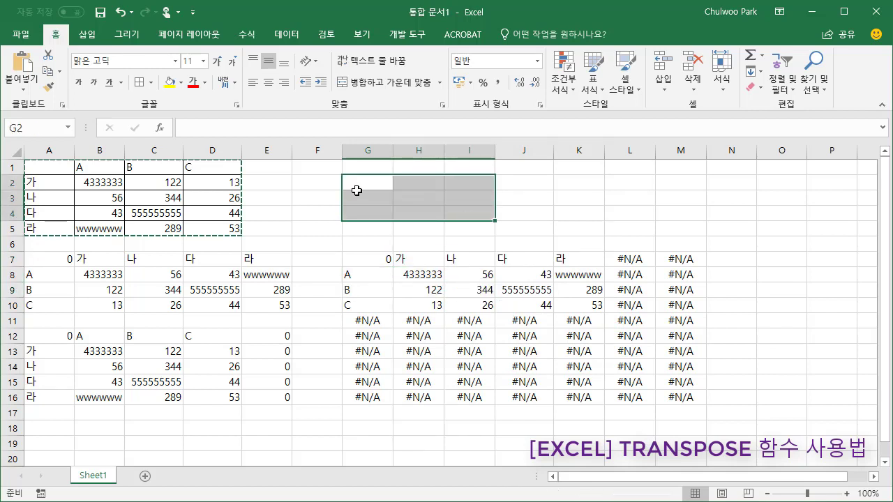
type("=tr")
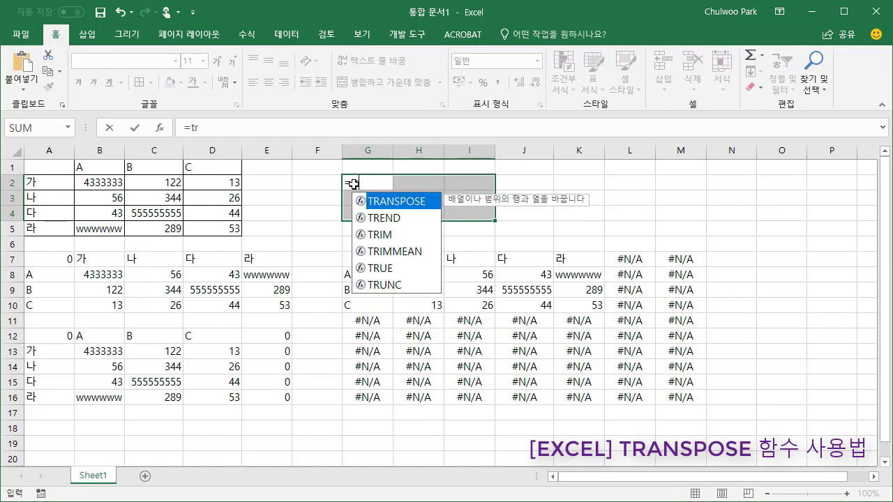
key("Tab")
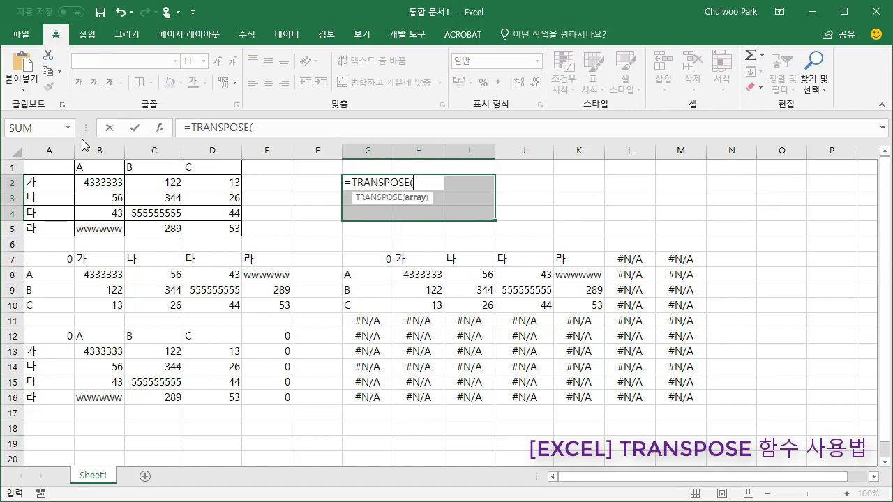
left_click_drag(55, 168, 212, 232)
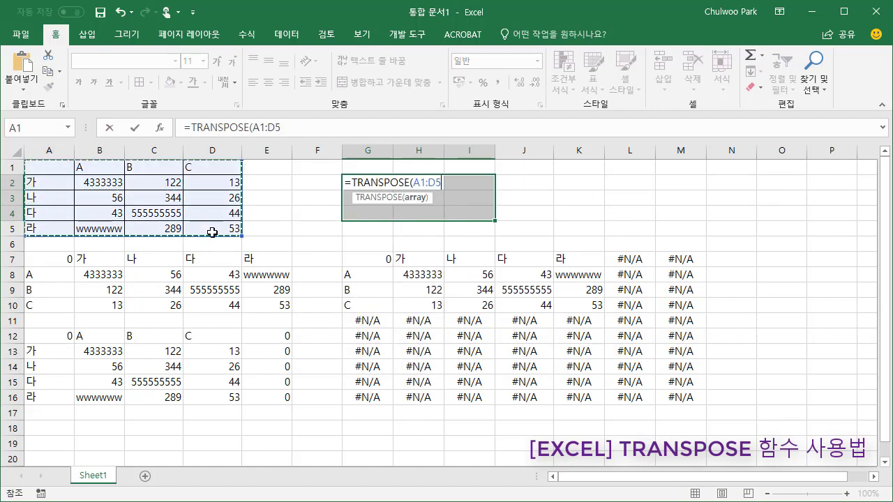
type(")")
key("ctrl+shift+Return")
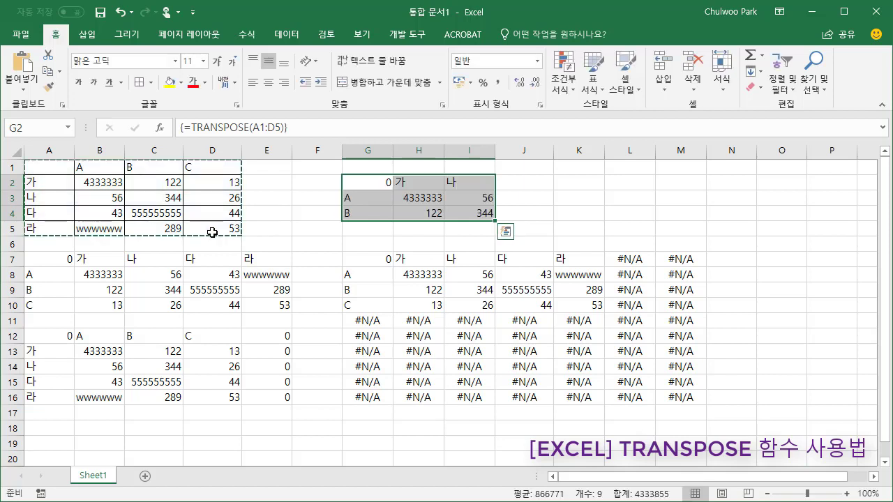
Step: Fill the G2:I4 array formula across through column K and check the formula in J4
left_click_drag(366, 182, 470, 212)
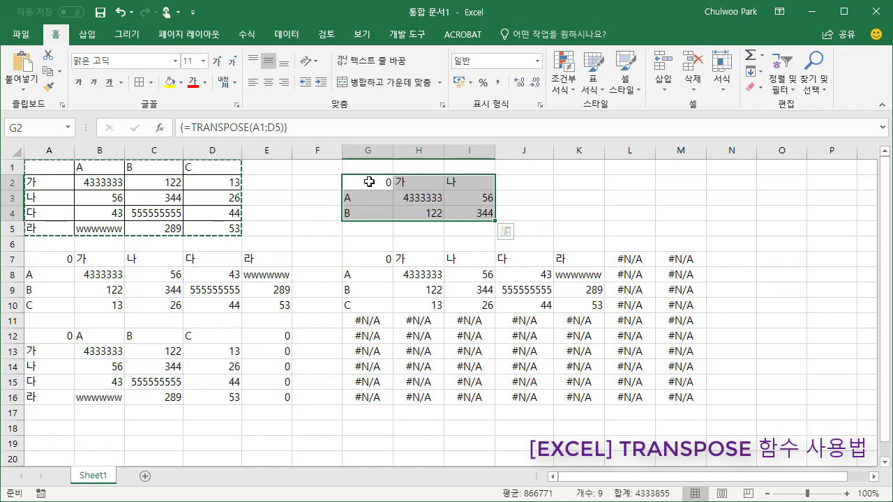
left_click_drag(369, 181, 606, 223)
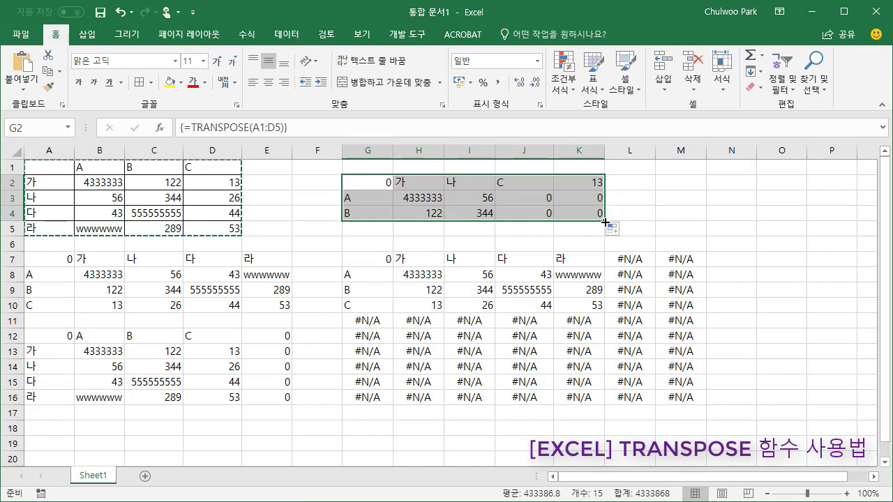
left_click(524, 215)
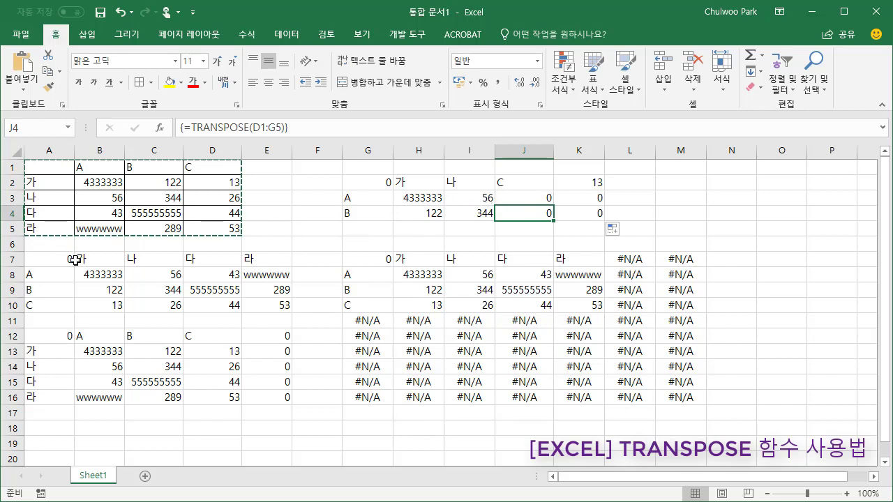
Step: Review the A7:E10 array and the paste options, compare B8 with source cell B2, and examine the block G7:K10
left_click_drag(56, 260, 275, 307)
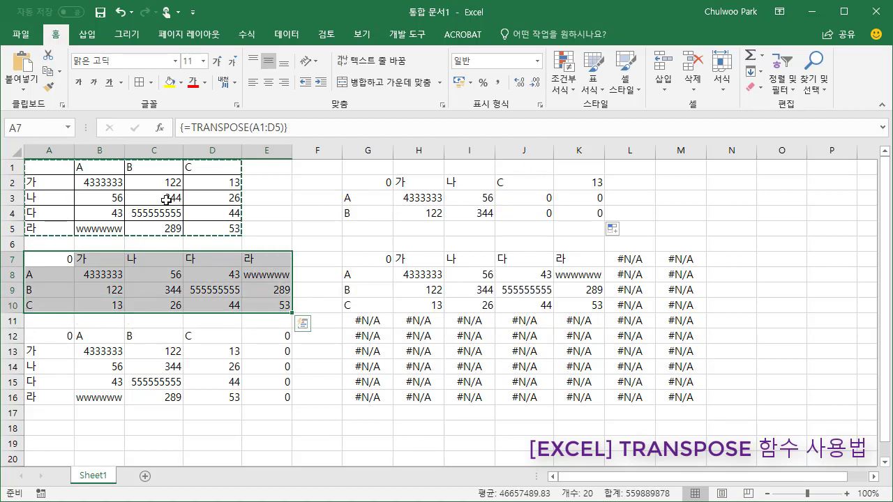
left_click(28, 88)
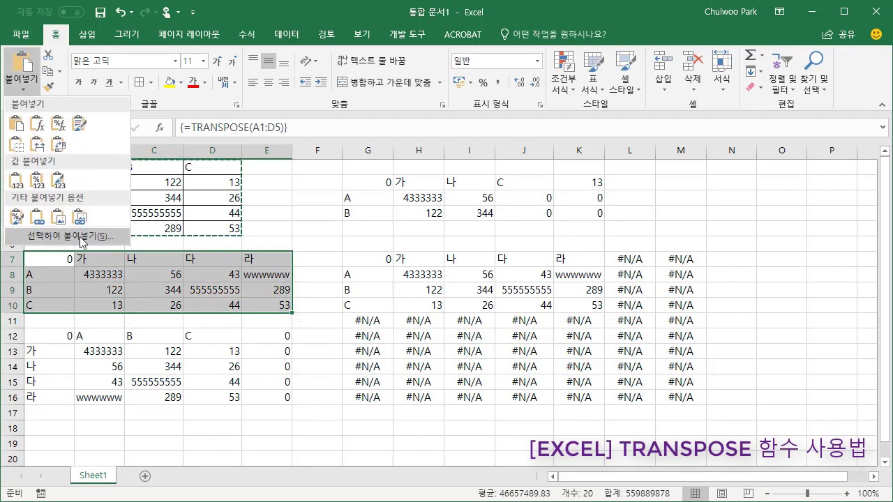
left_click(296, 244)
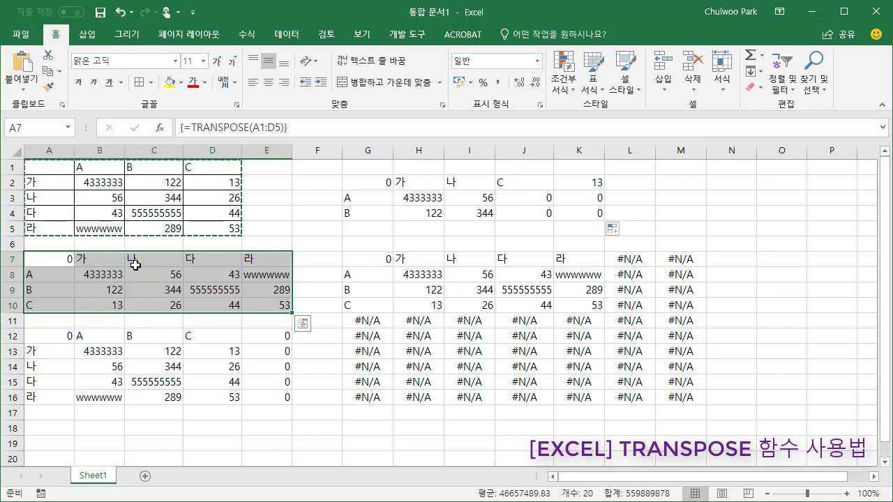
left_click(96, 276)
left_click(104, 184)
left_click(103, 274)
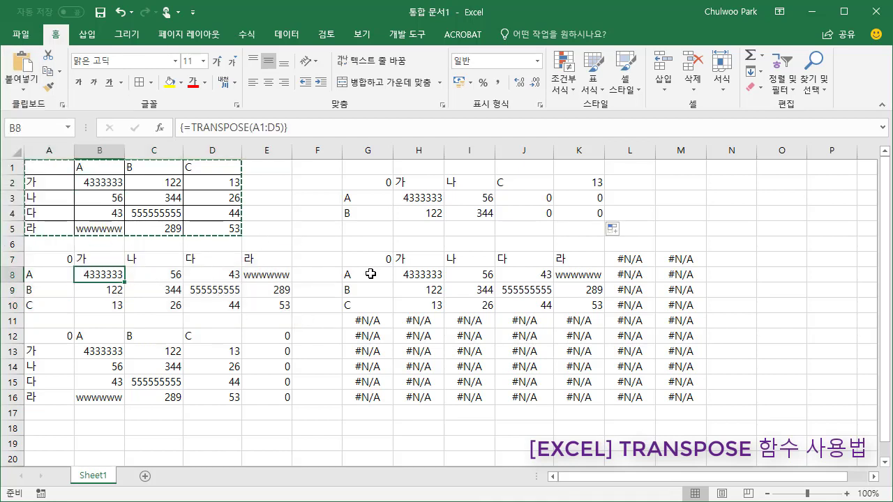
left_click_drag(367, 258, 586, 308)
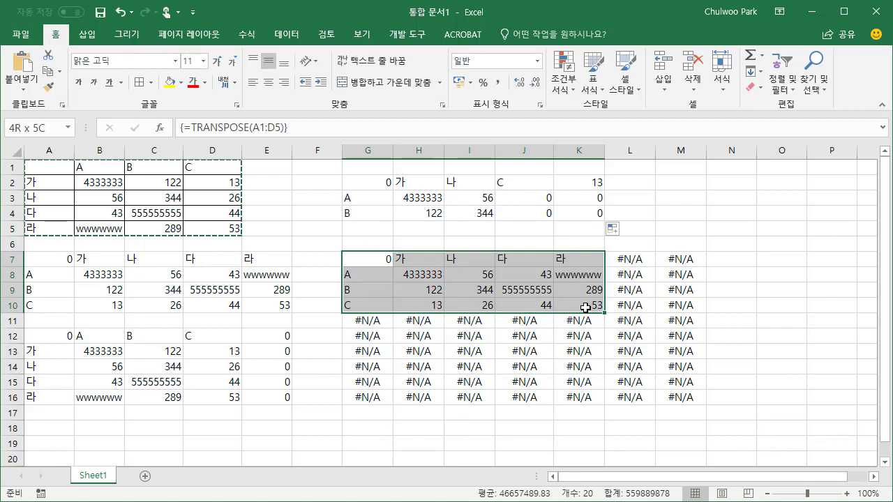
left_click_drag(586, 307, 585, 308)
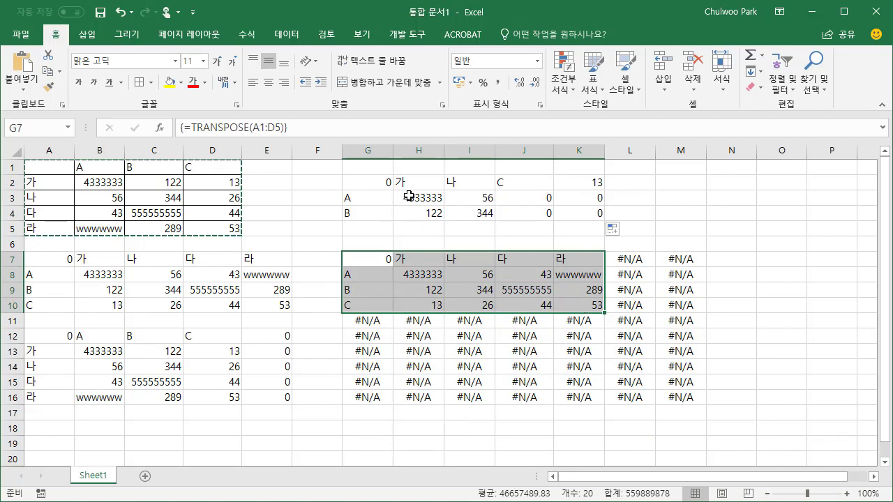